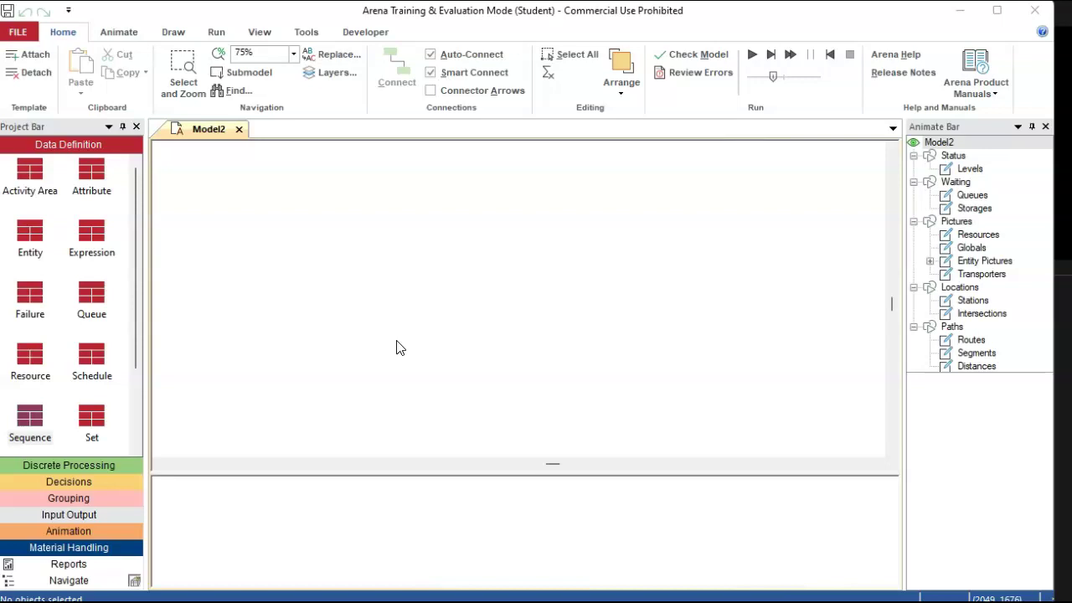
- Place a Create module at the start of the empty model and add an Assign module connected after it
left_click(70, 466)
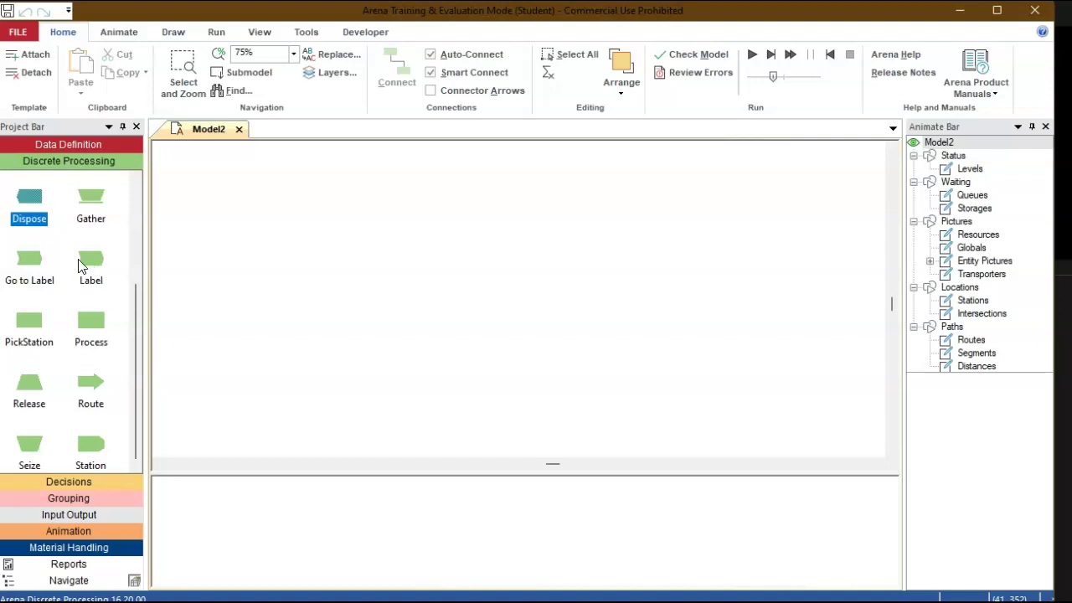
scroll(81, 266, "up", 3)
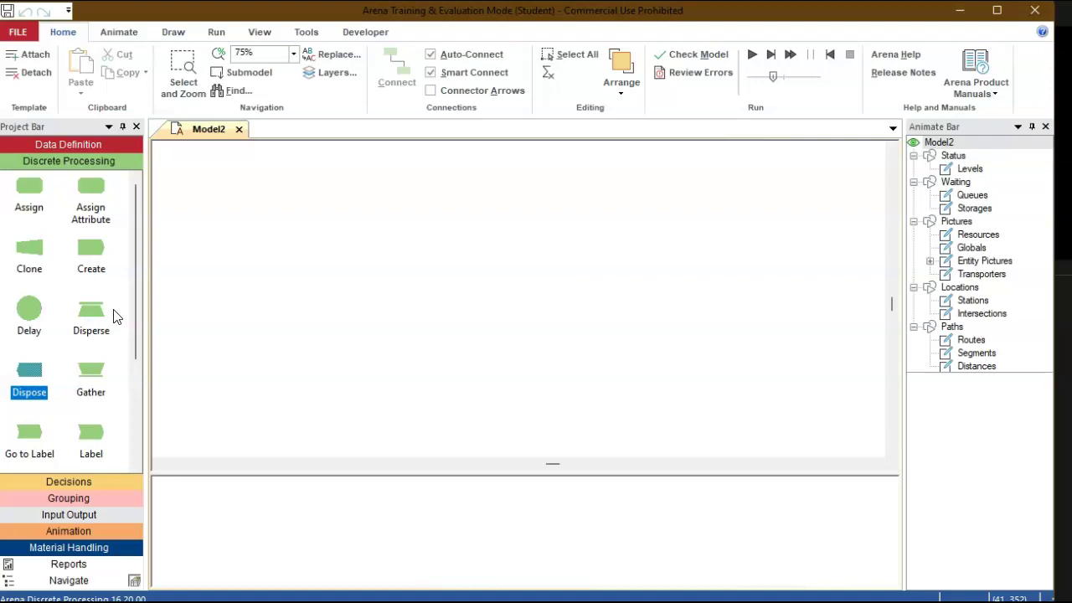
left_click(134, 313)
left_click(137, 199)
left_click_drag(92, 249, 208, 201)
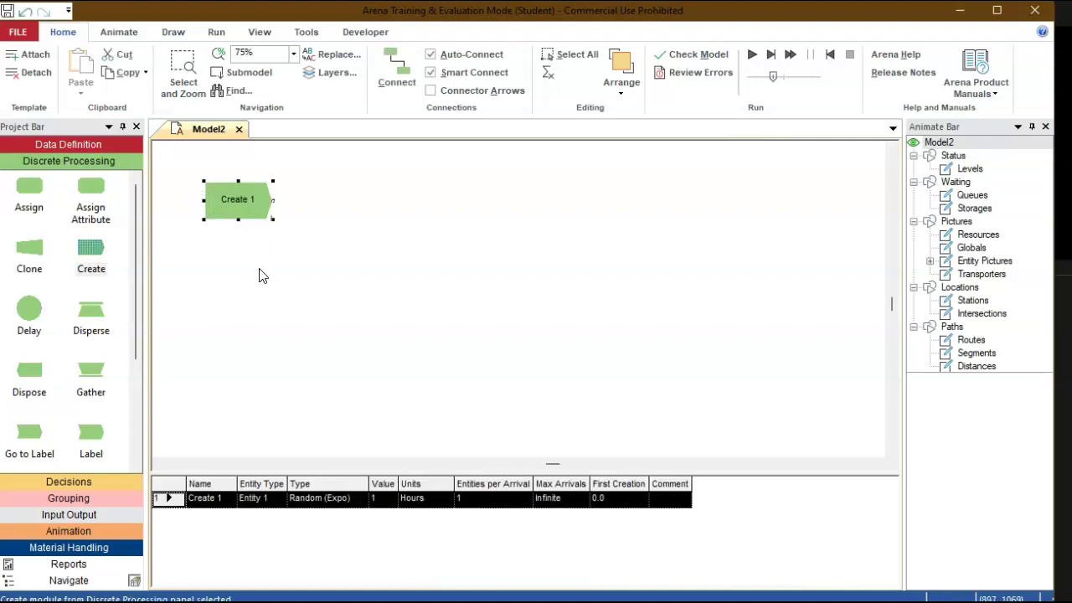
left_click(242, 283)
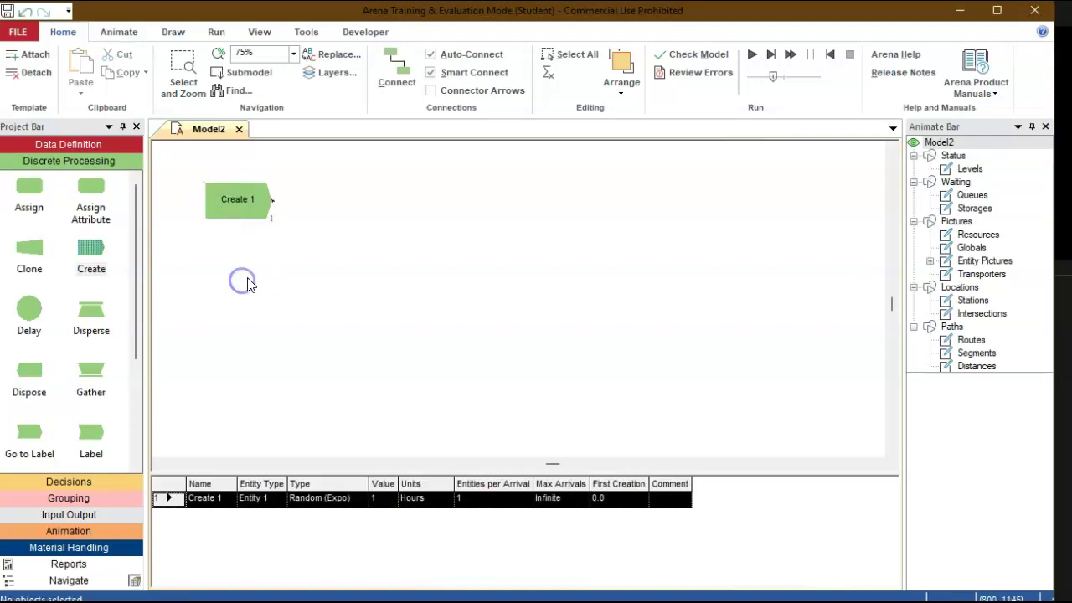
left_click_drag(27, 194, 305, 199)
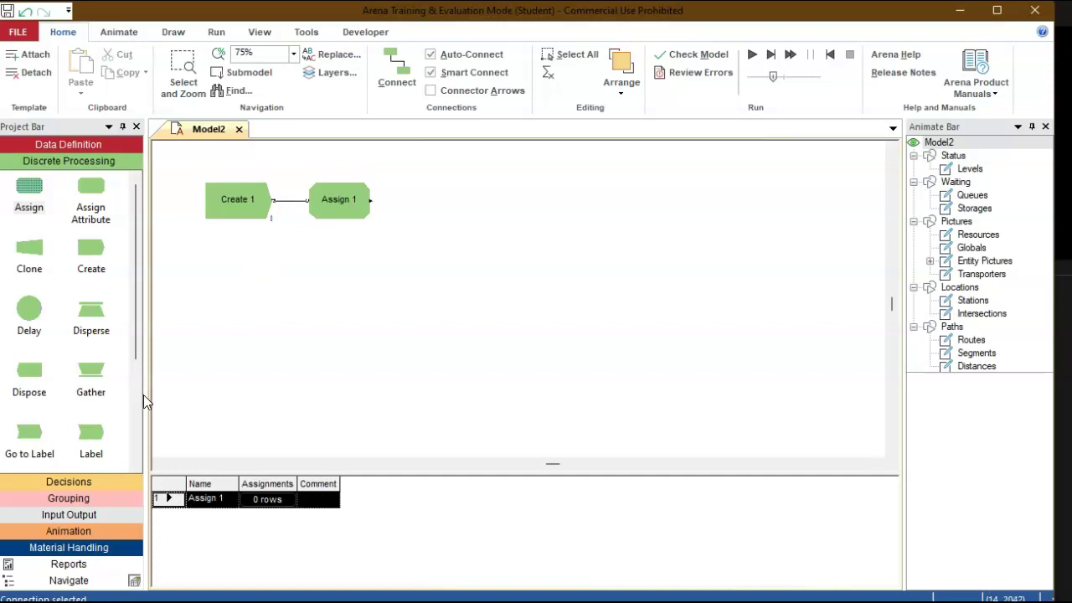
- Add a Decide module with its default settings, spaced far enough after Assign 1 to fit another module between them
scroll(136, 402, "down", 5)
left_click(80, 482)
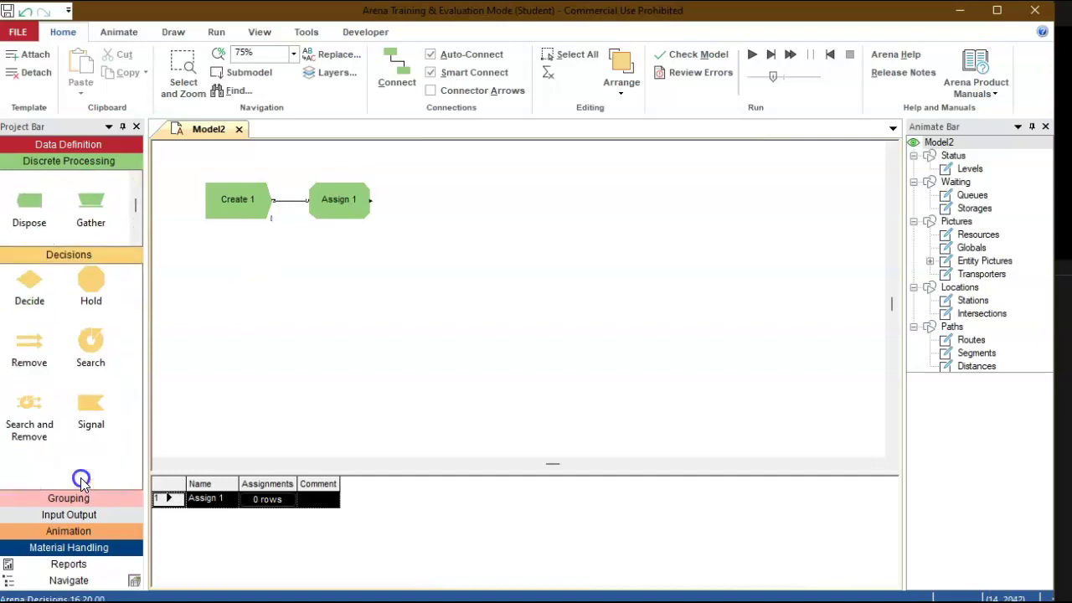
left_click_drag(29, 203, 440, 204)
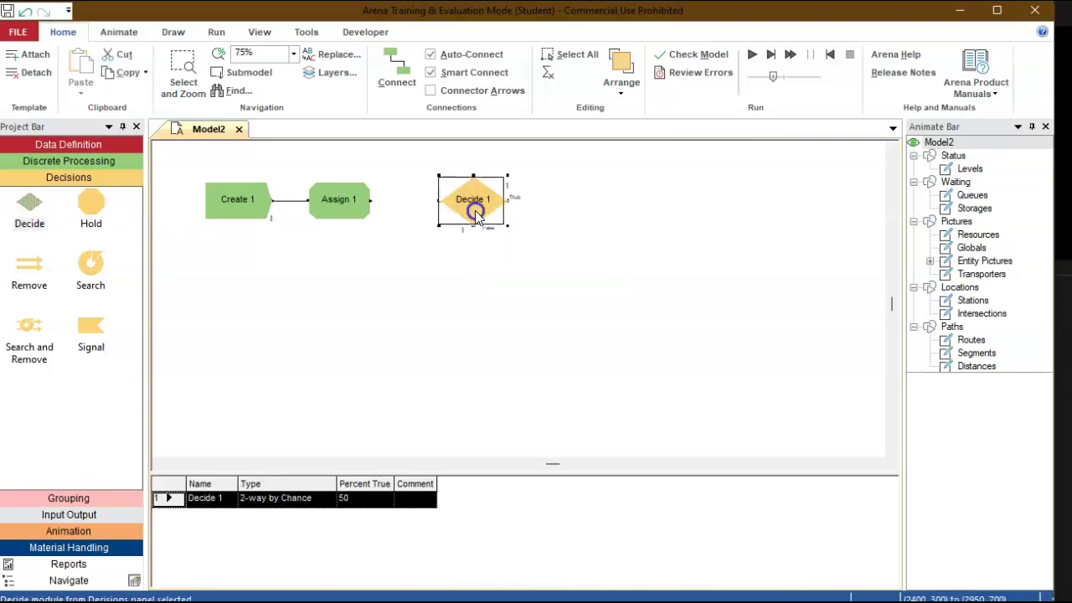
double_click(475, 210)
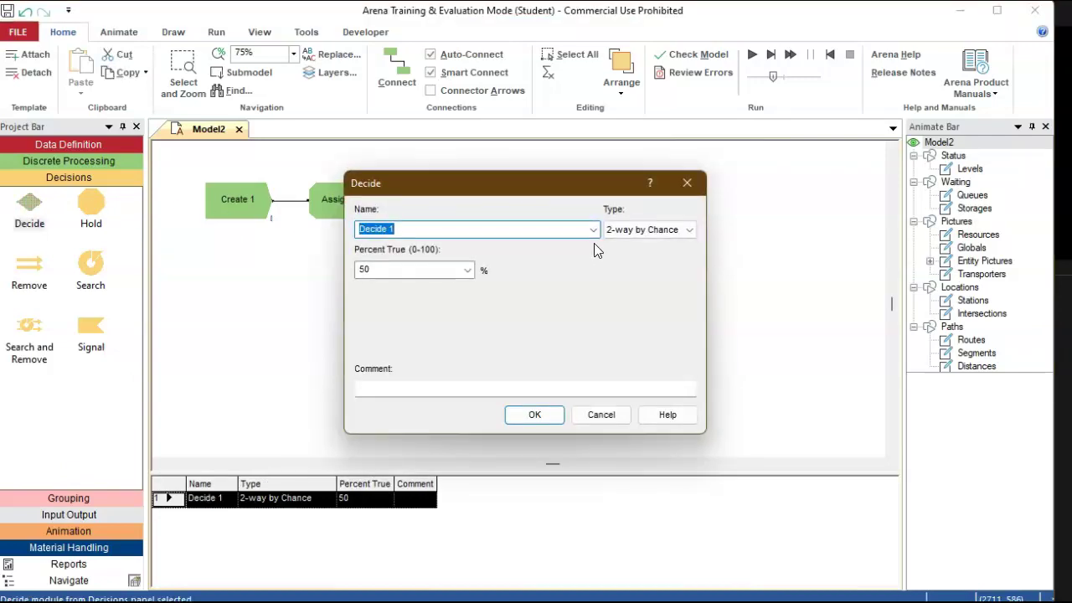
left_click(534, 414)
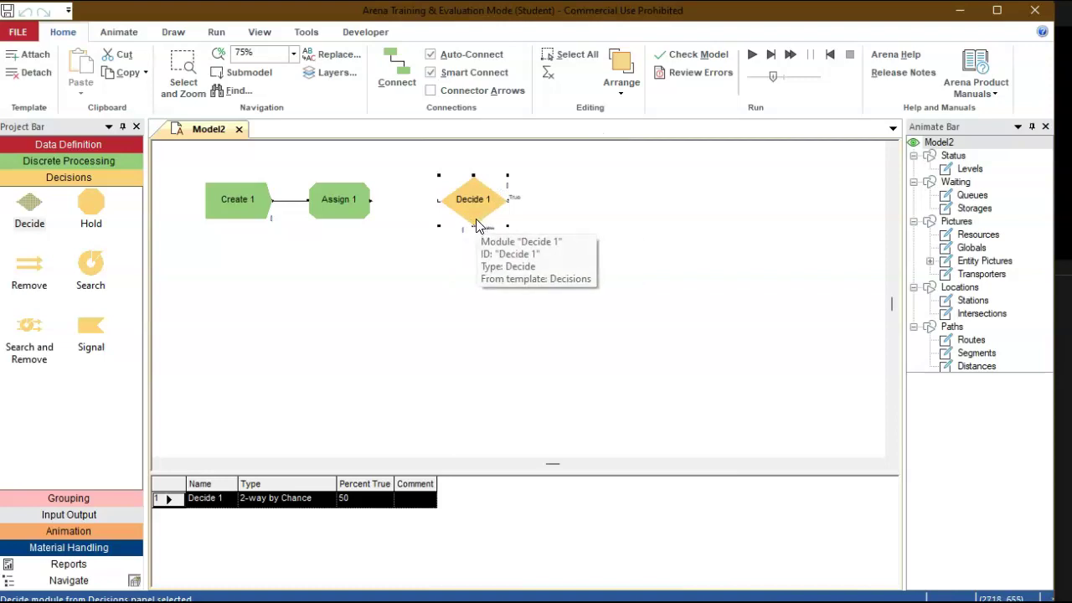
left_click_drag(471, 209, 520, 219)
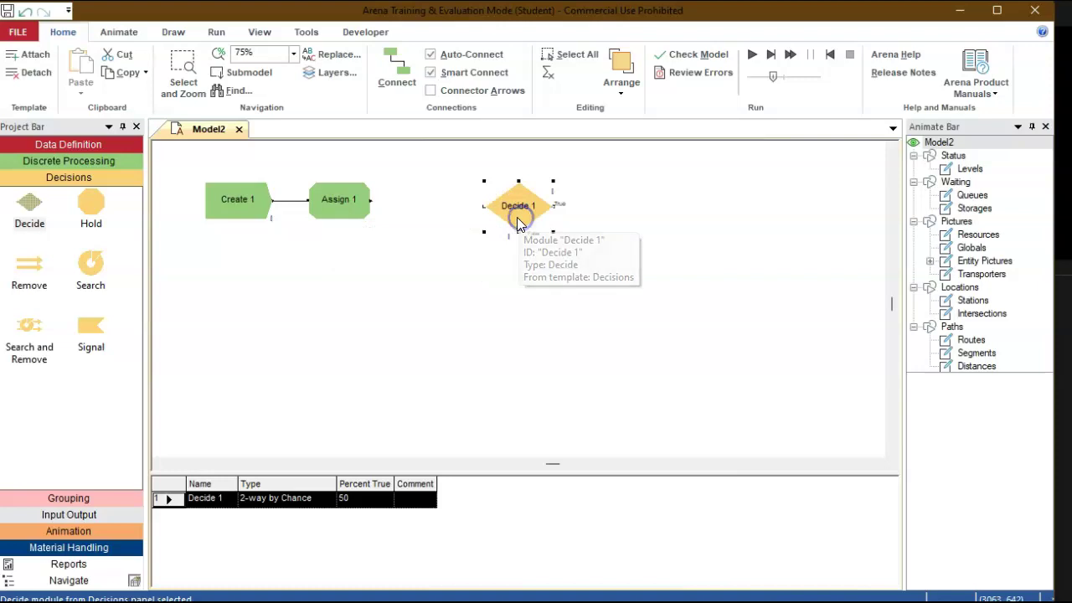
- Add a Process module between Assign 1 and Decide 1, and a Dispose module below and beyond Decide 1
left_click(108, 161)
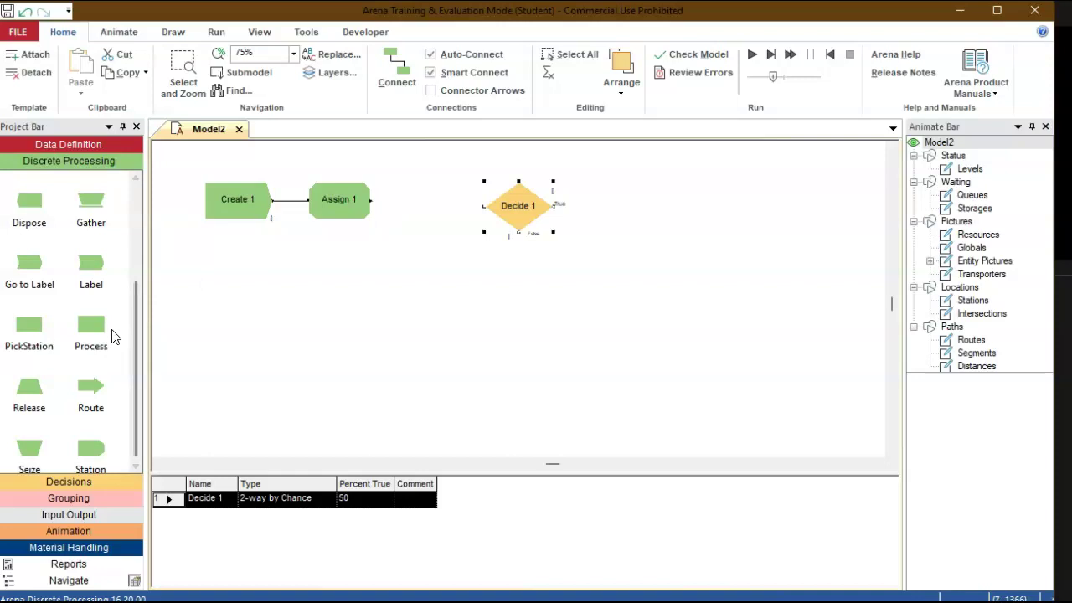
left_click_drag(94, 331, 406, 206)
left_click(554, 244)
left_click(618, 248)
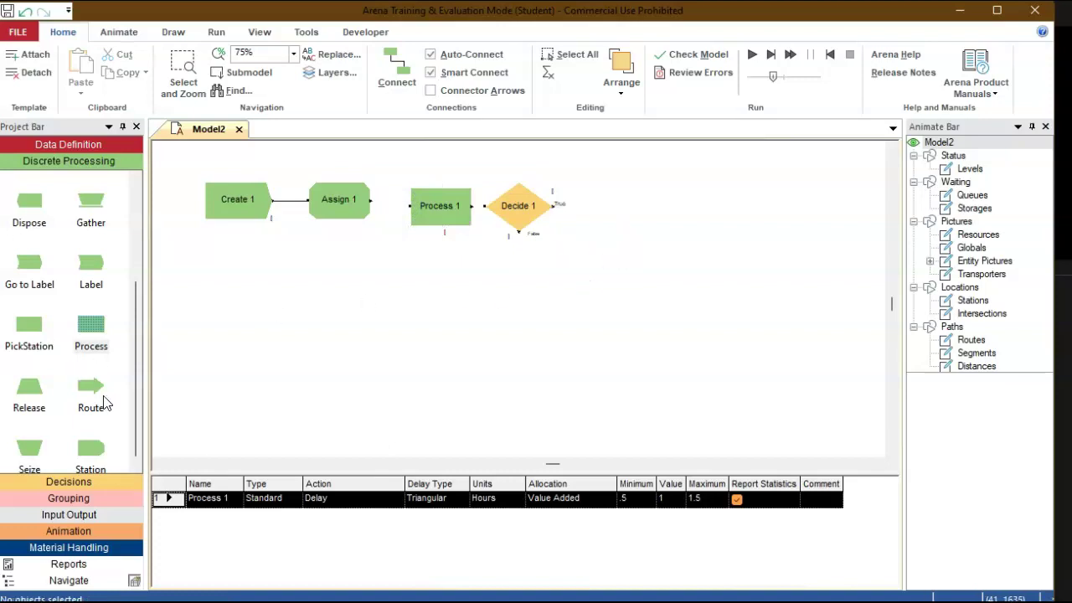
left_click_drag(30, 201, 608, 281)
left_click(648, 204)
- Connect the True exit of Decide 1 back to the Process 1 entry, and the Process 1 exit to Decide 1
left_click(411, 67)
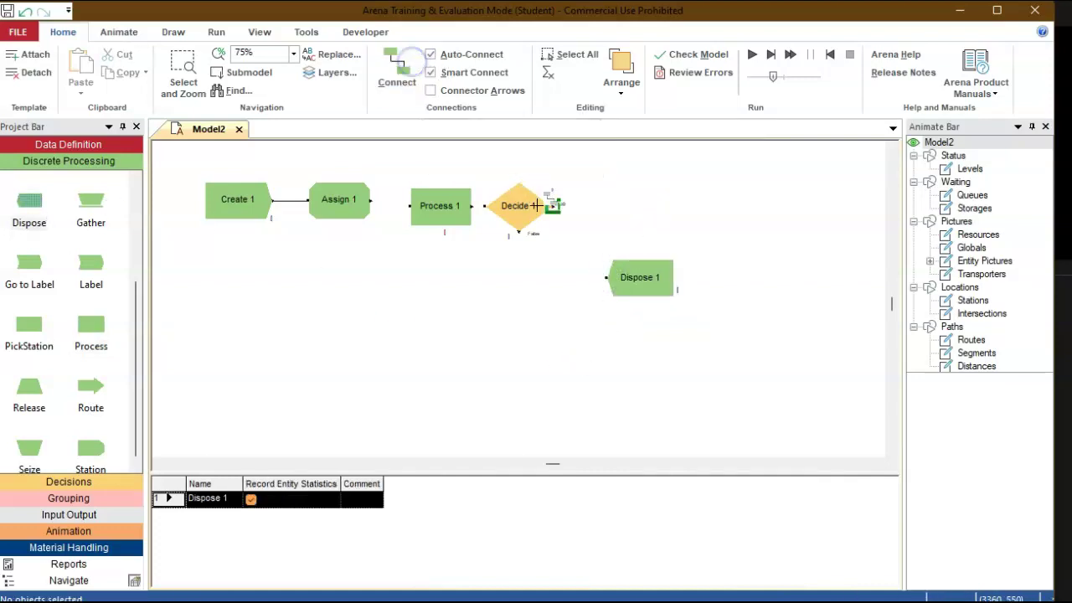
left_click(408, 209)
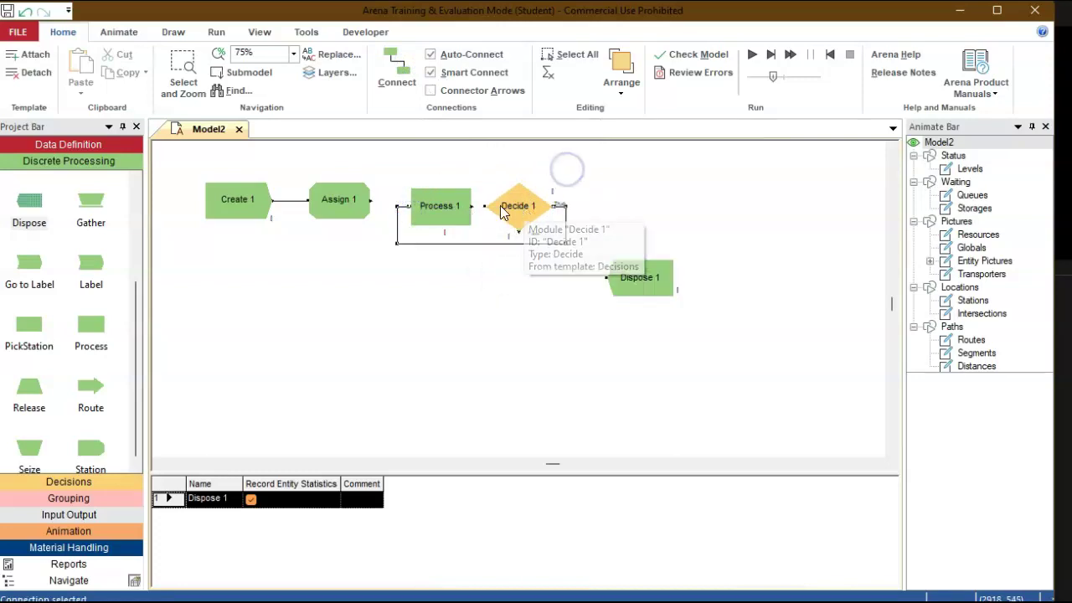
left_click(477, 206)
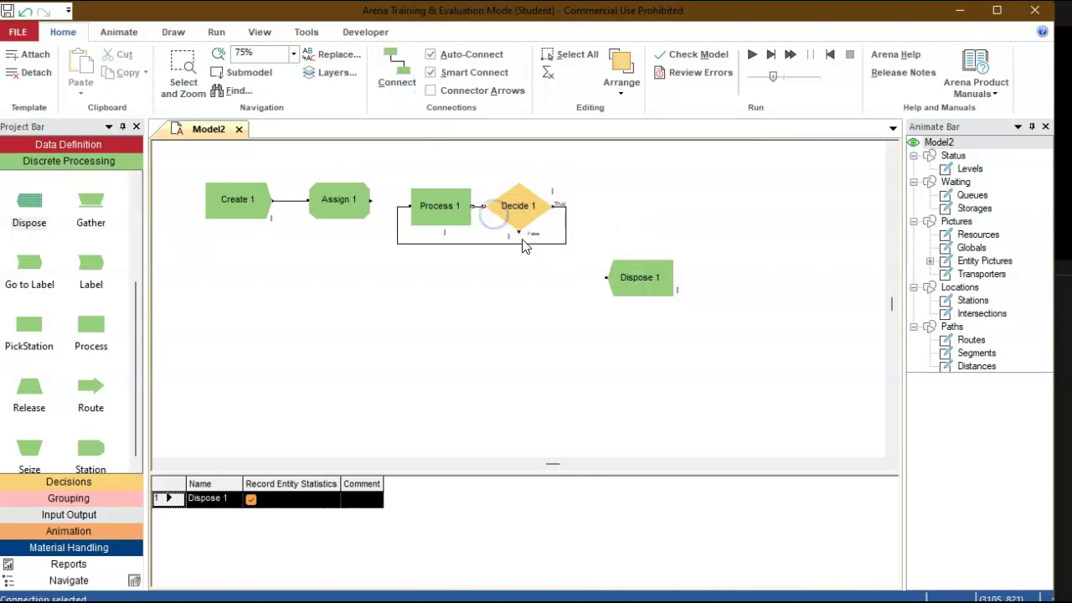
- Connect the False exit of Decide 1 to Dispose 1, and the Assign 1 exit to the Process 1 entry
left_click(396, 74)
left_click(515, 222)
left_click(598, 282)
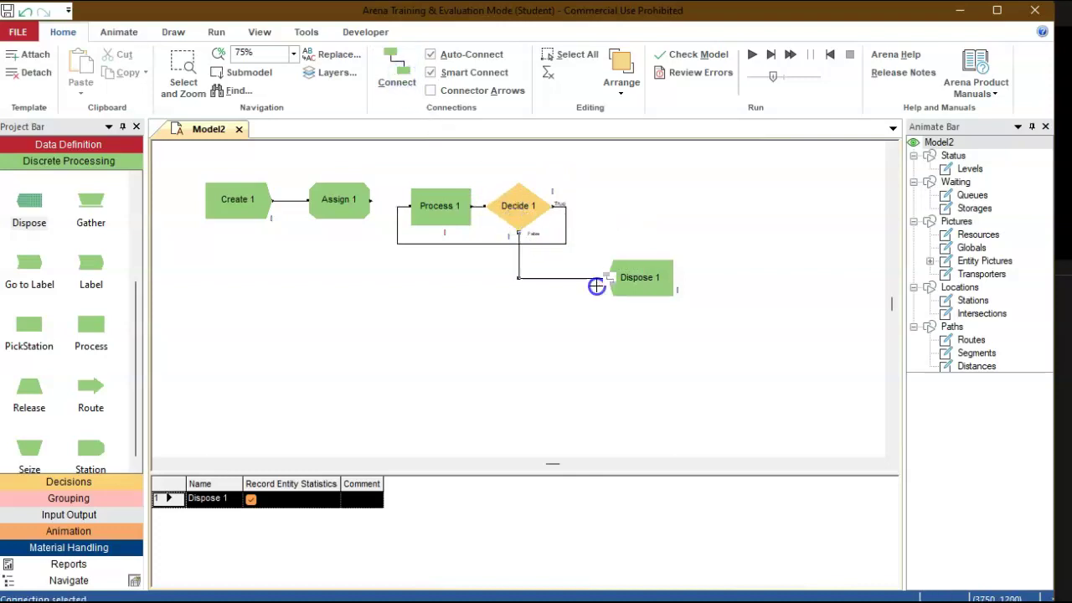
left_click(396, 71)
left_click(371, 199)
left_click(409, 206)
left_click(671, 169)
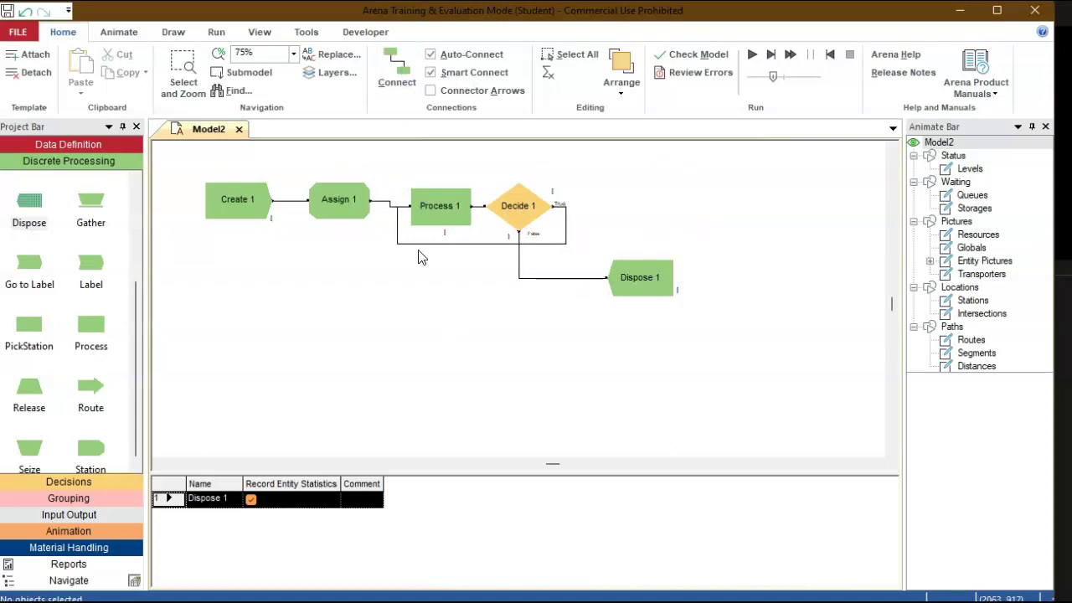
- Set the delay units of Process 1 to Minutes
double_click(432, 217)
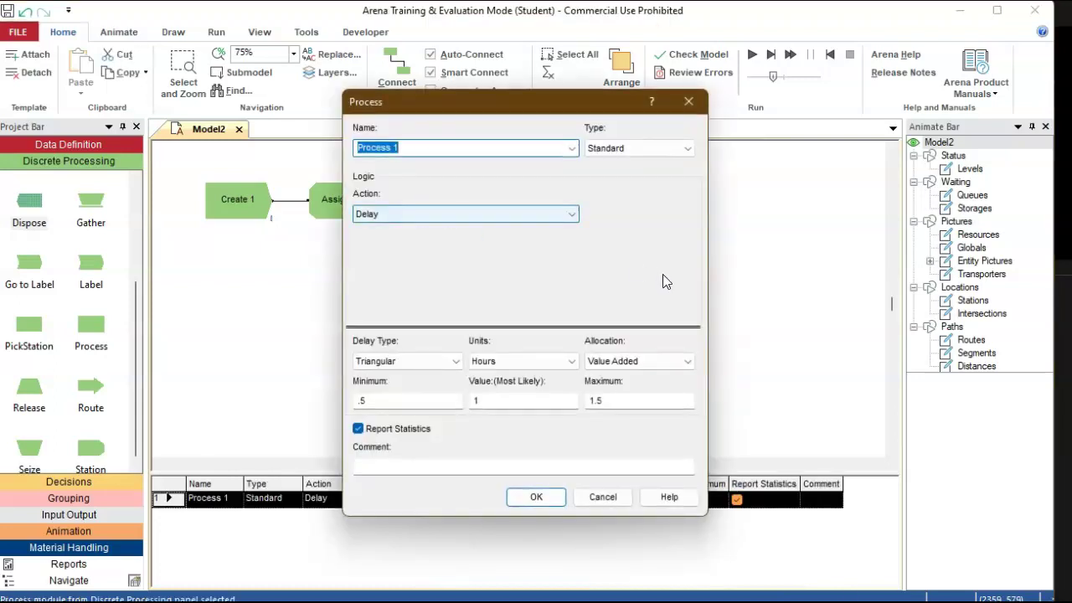
left_click(567, 365)
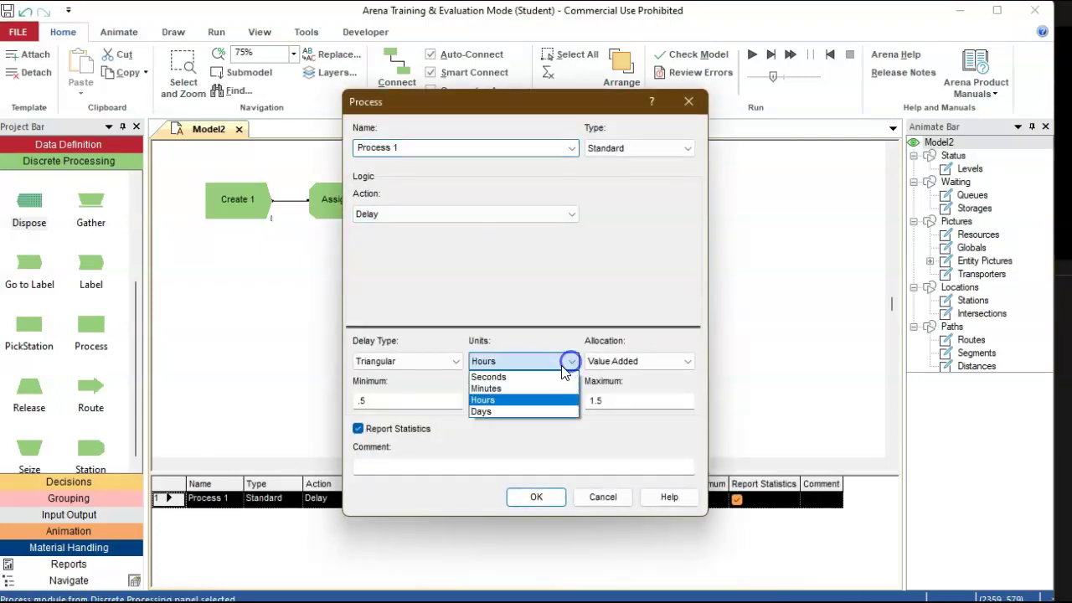
left_click(534, 389)
left_click(536, 496)
left_click(700, 243)
- Try to run the model and locate the module causing the error
left_click(752, 55)
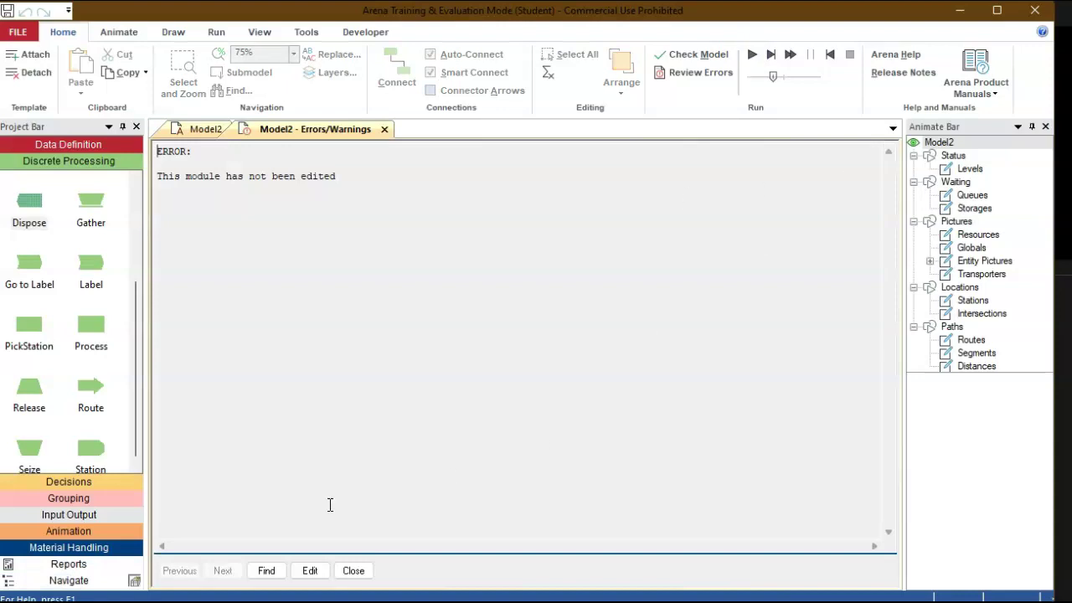
left_click(269, 570)
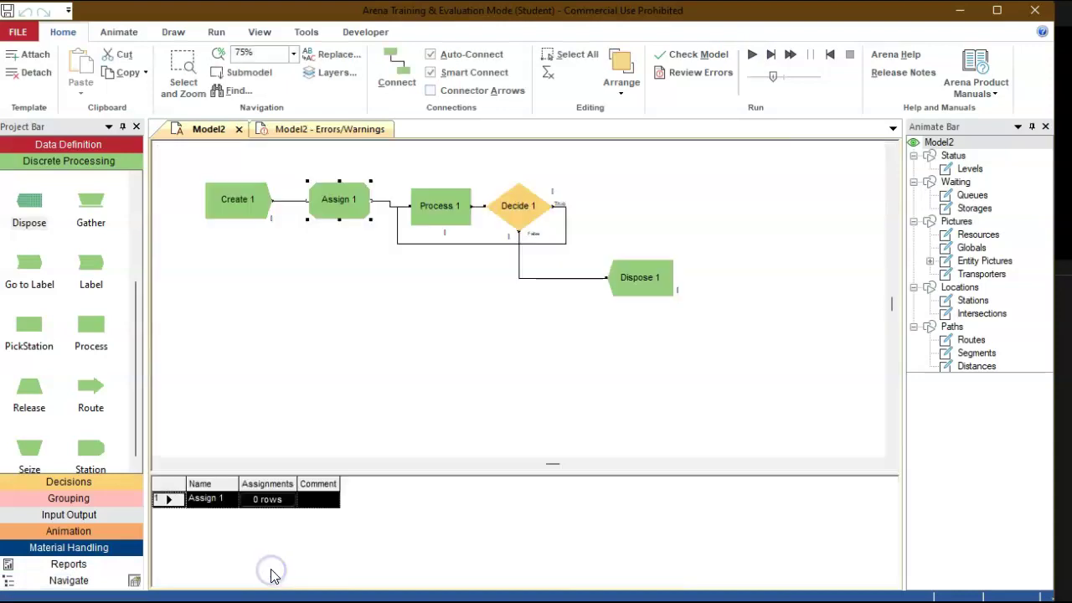
- Add an assignment of type Attribute to Assign 1, named MyAttribute with a new value of 10
double_click(346, 198)
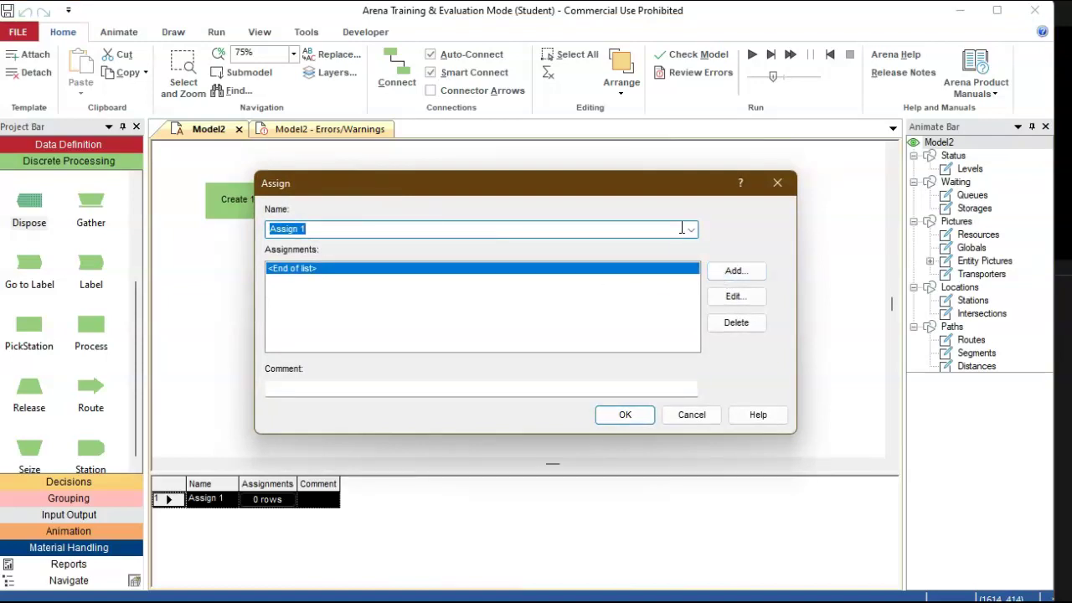
left_click(718, 279)
left_click(447, 287)
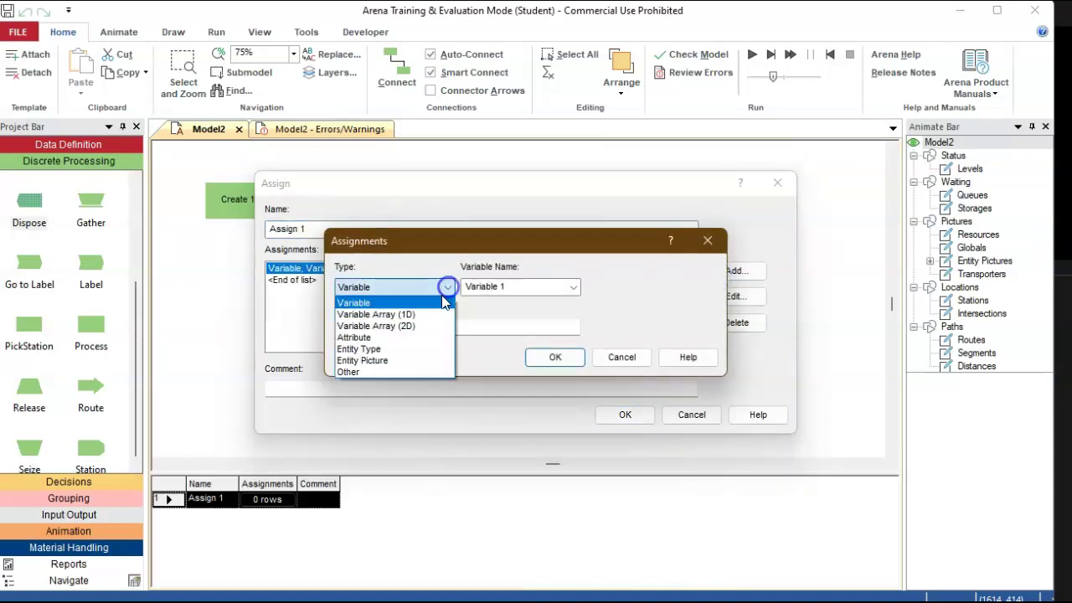
left_click(402, 336)
left_click(574, 292)
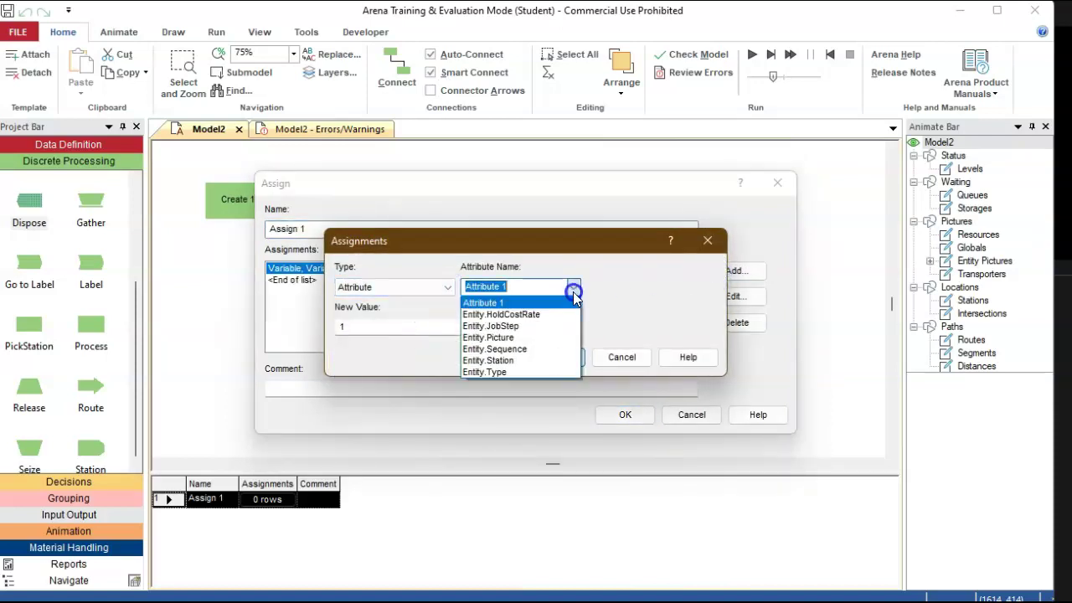
left_click(499, 287)
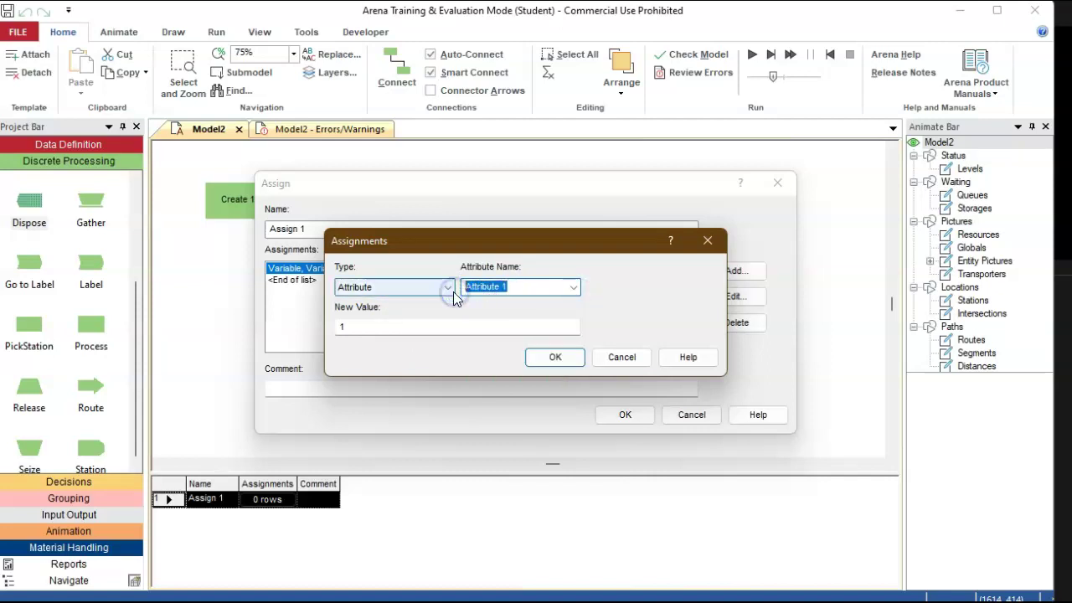
type("My")
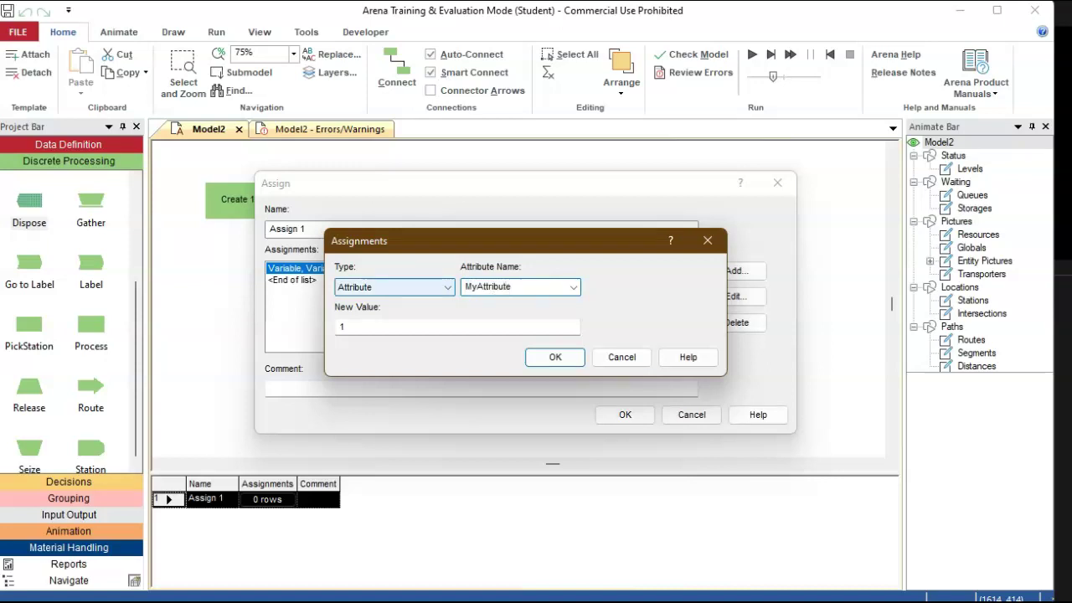
key("Tab")
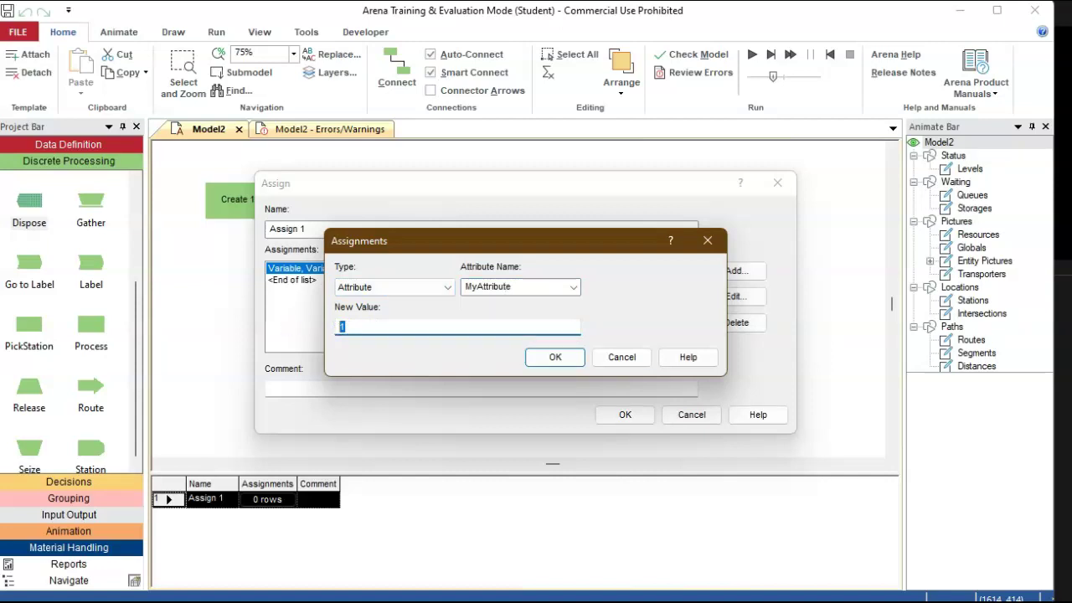
type("10")
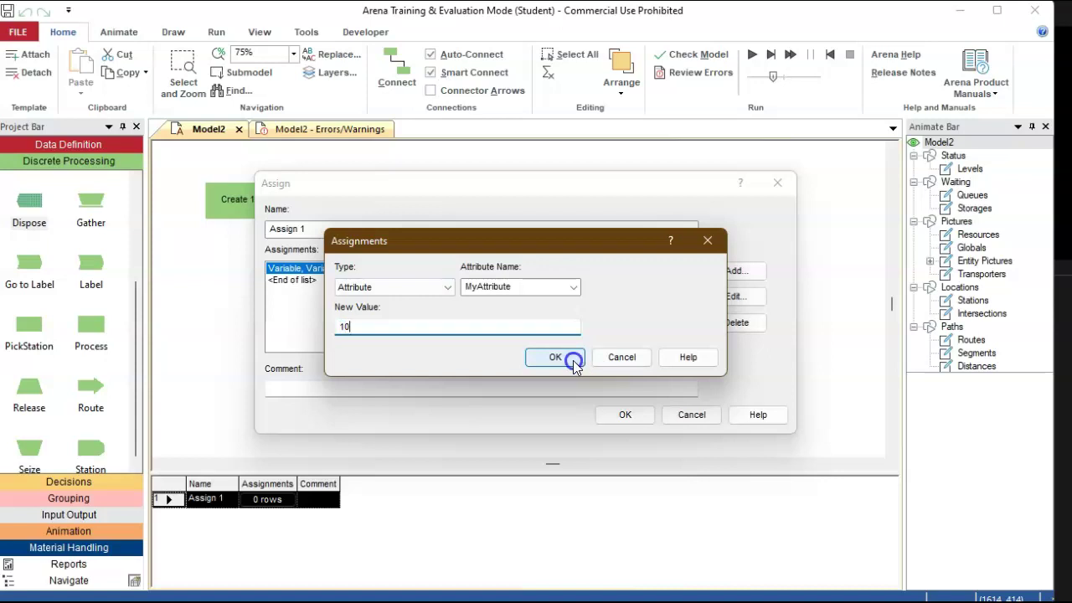
left_click(573, 360)
left_click(645, 412)
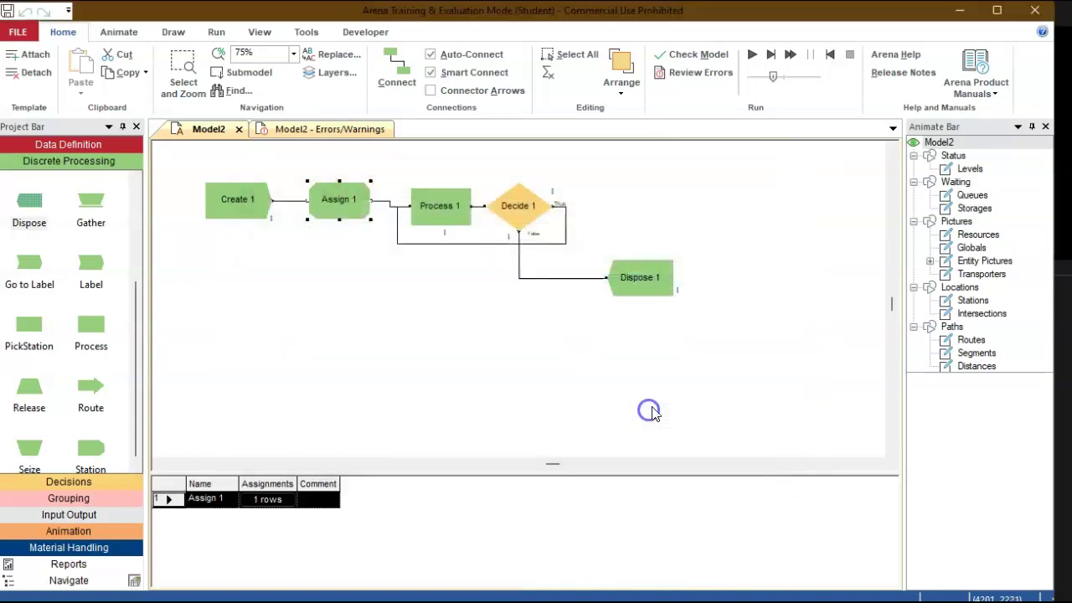
left_click(712, 215)
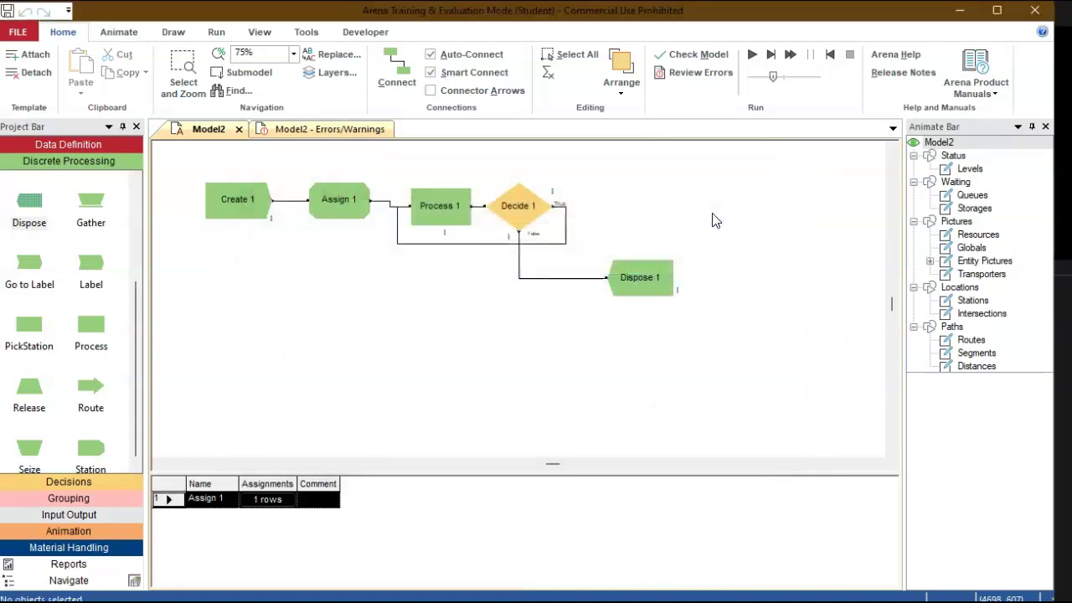
- Review the settings of the Decide 1 module, keeping them as they are
double_click(511, 207)
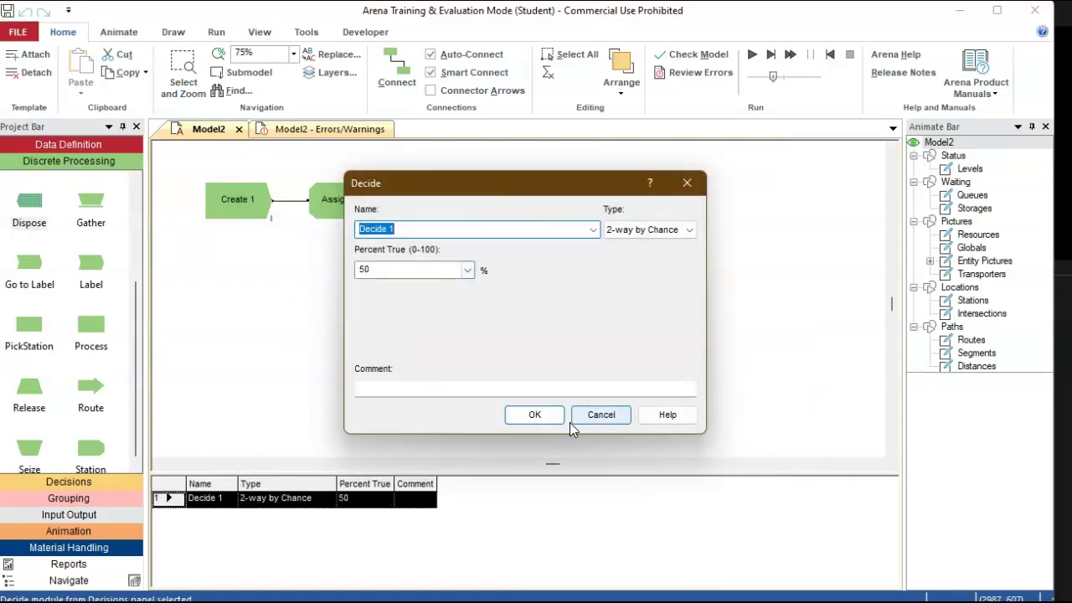
left_click(534, 415)
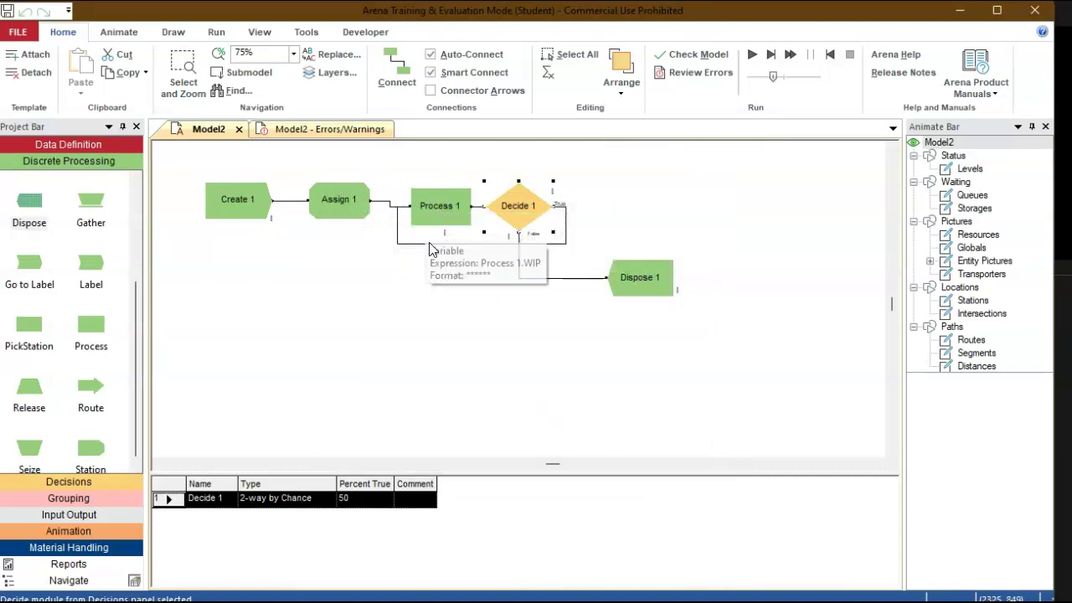
- Run the simulation, observe the entity counters around Decide 1 and Dispose 1 up close, and end the run
left_click(752, 55)
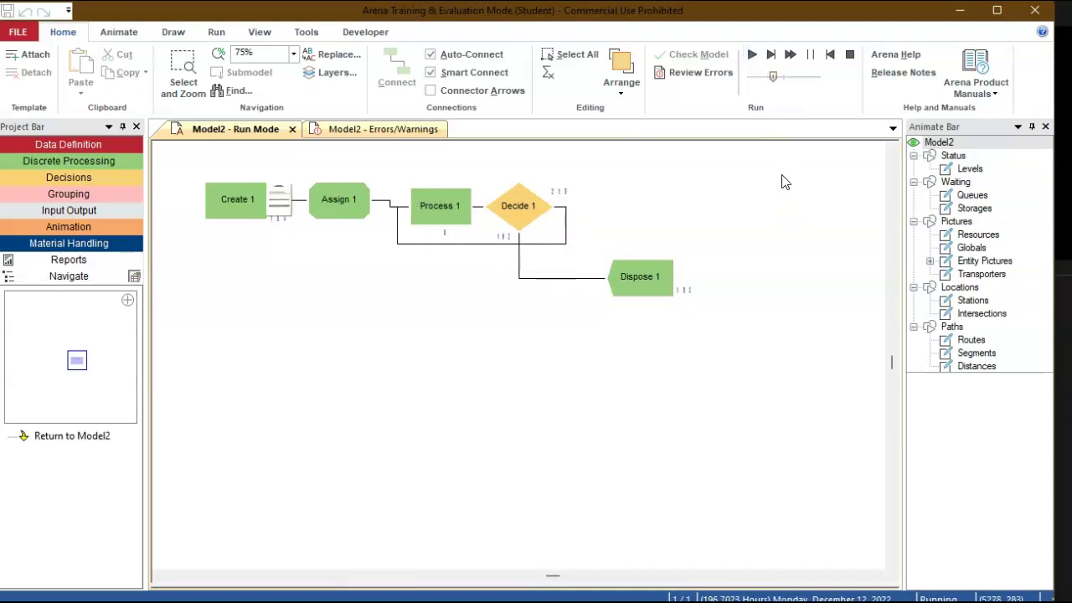
left_click(206, 60)
left_click_drag(479, 165, 712, 332)
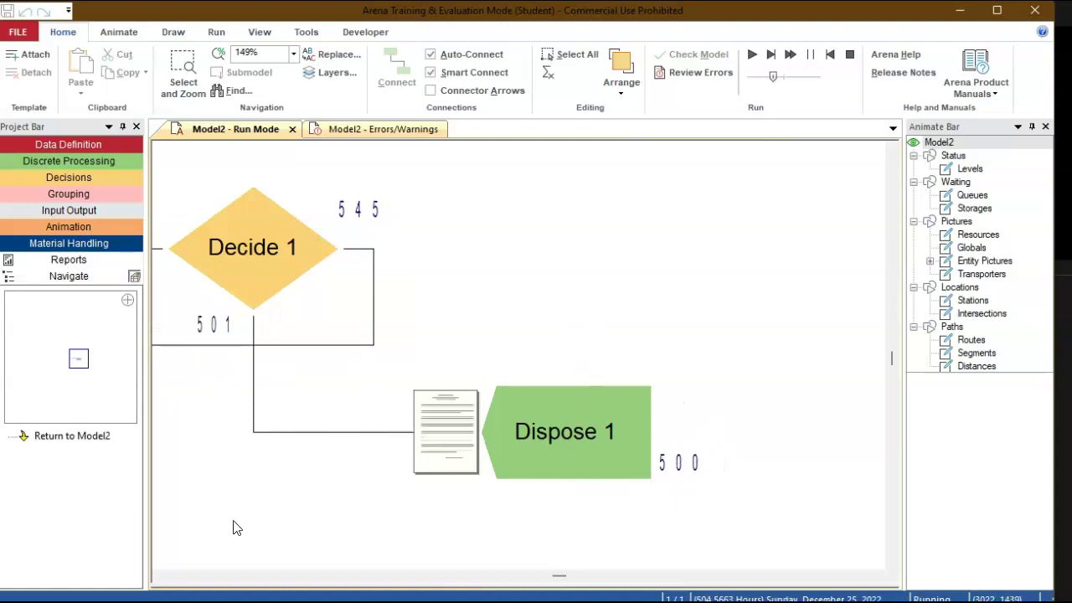
left_click(849, 54)
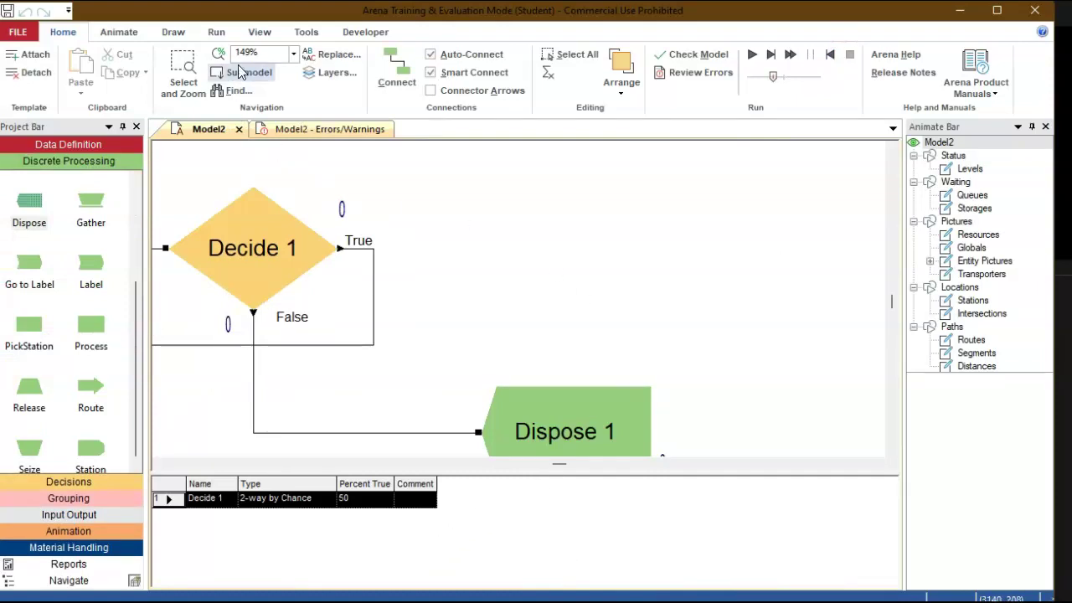
- Add a second Create module to the model, directly below Create 1
left_click(289, 59)
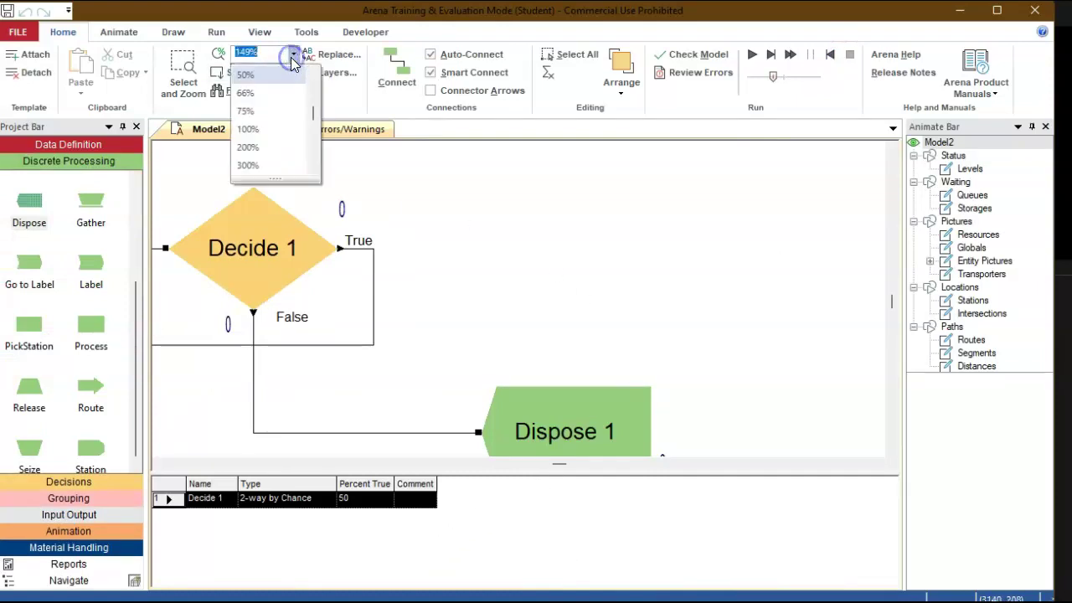
left_click(270, 98)
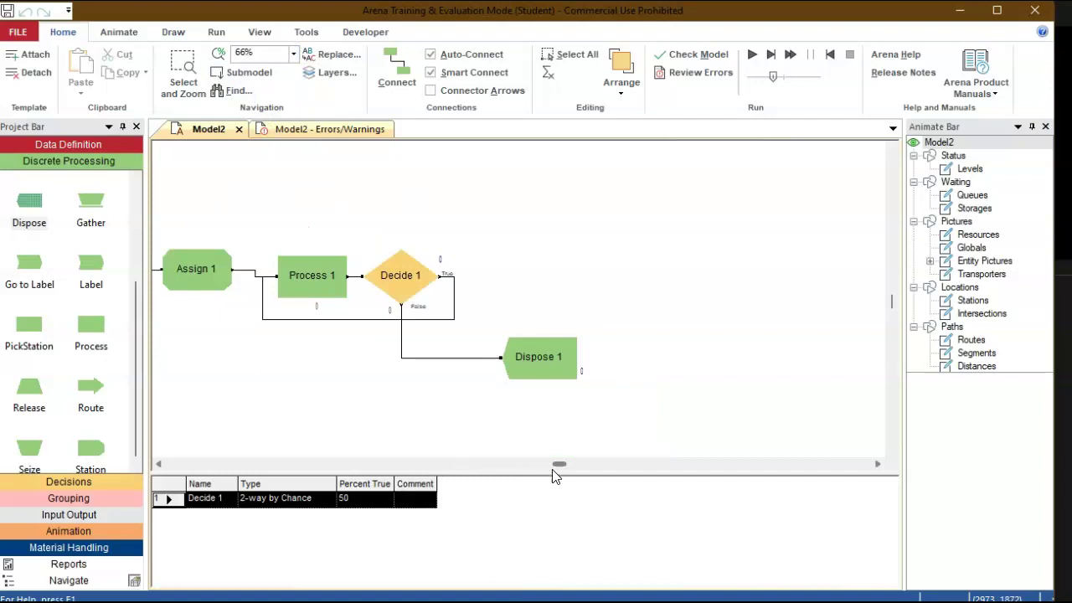
left_click_drag(559, 466, 547, 465)
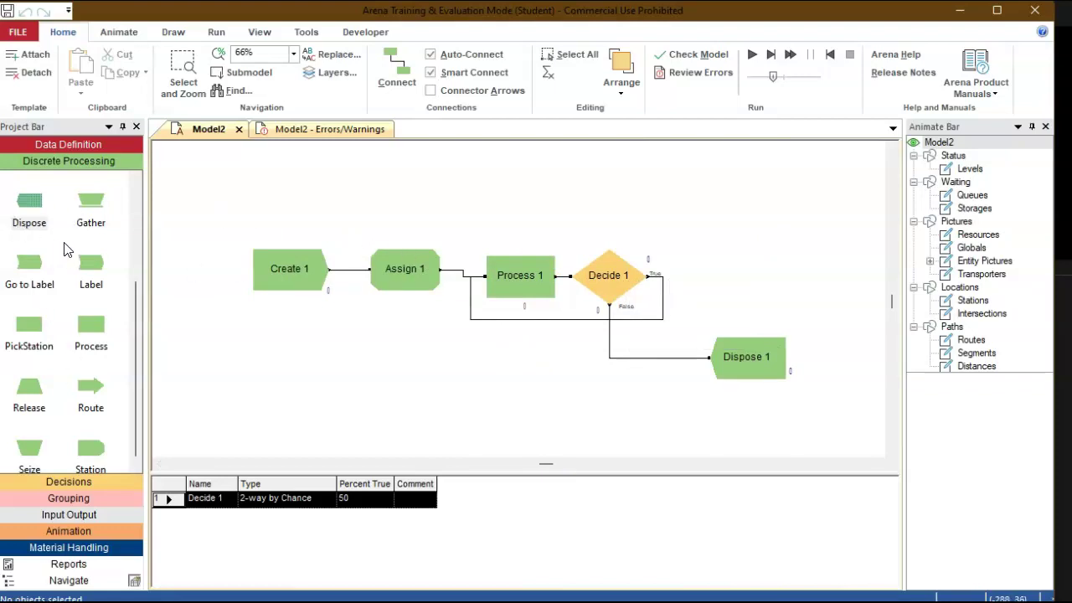
scroll(117, 379, "up", 3)
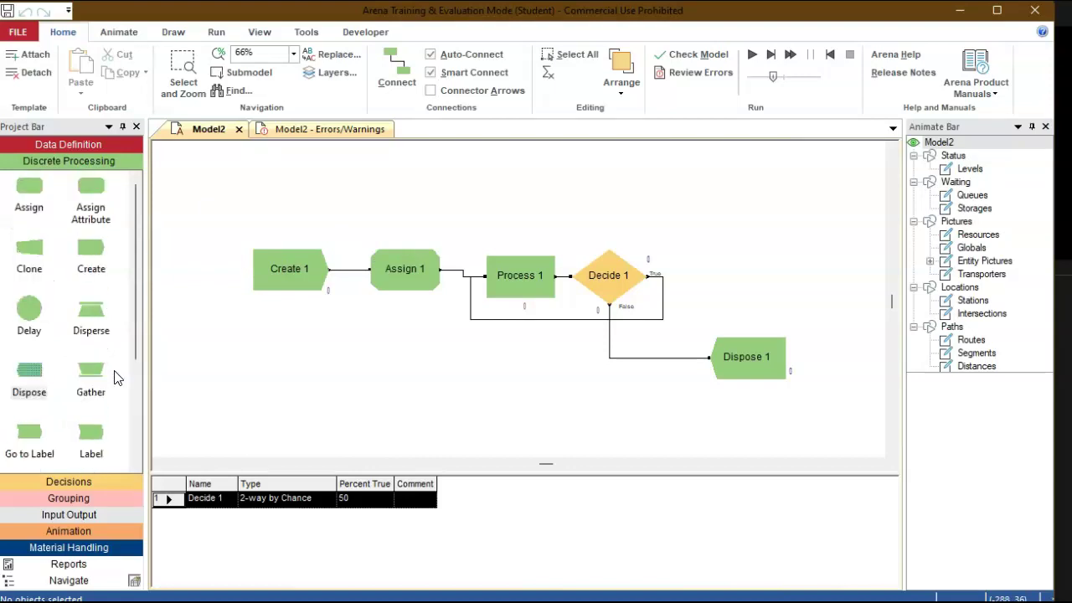
left_click_drag(91, 248, 250, 351)
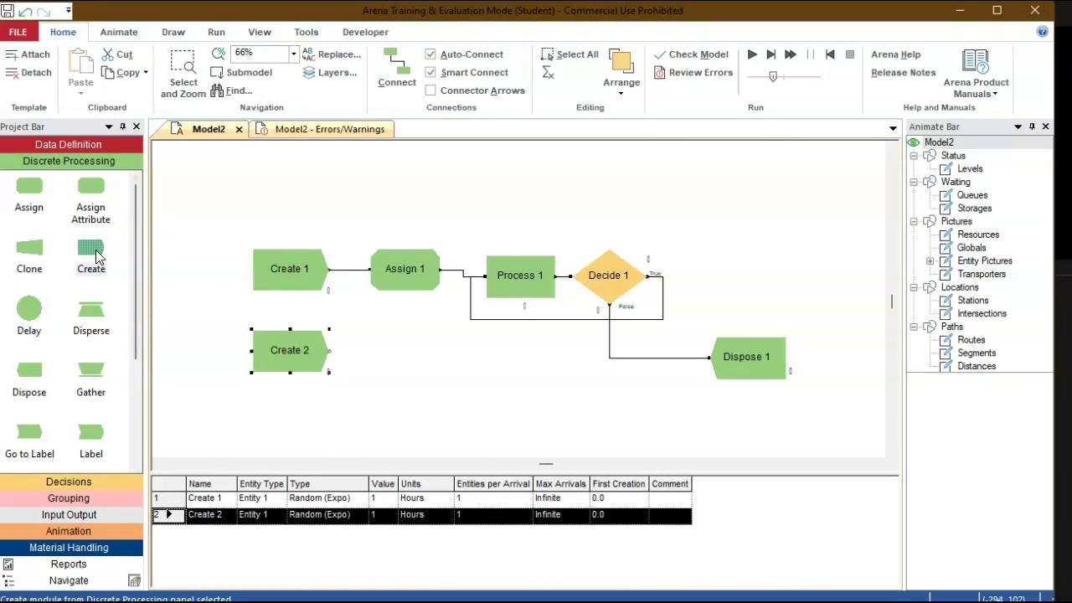
- Place a second Assign module beside Create 2 and connect its output to the input of Process 1
left_click_drag(25, 188, 363, 352)
left_click(392, 60)
left_click(435, 350)
left_click(483, 277)
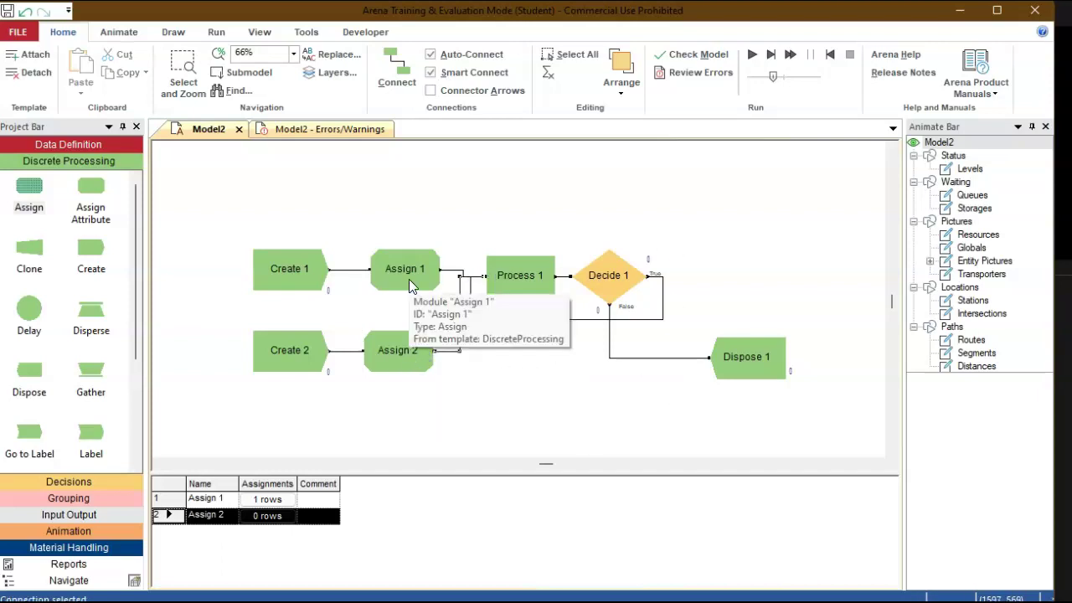
- Add an assignment of type Attribute to Assign 2, using the existing attribute MyAttribute
double_click(400, 352)
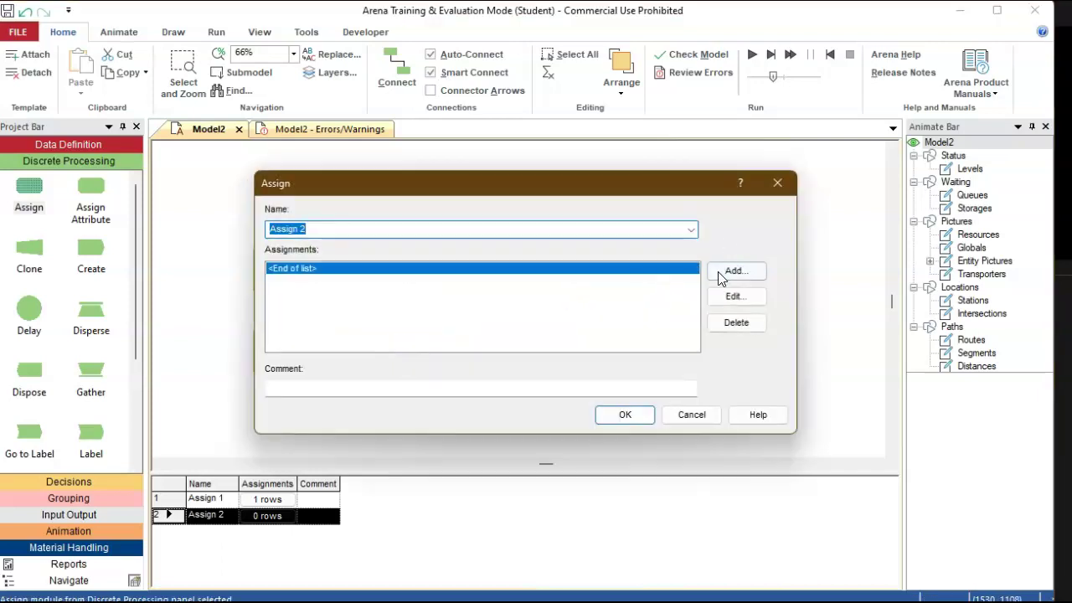
left_click(730, 273)
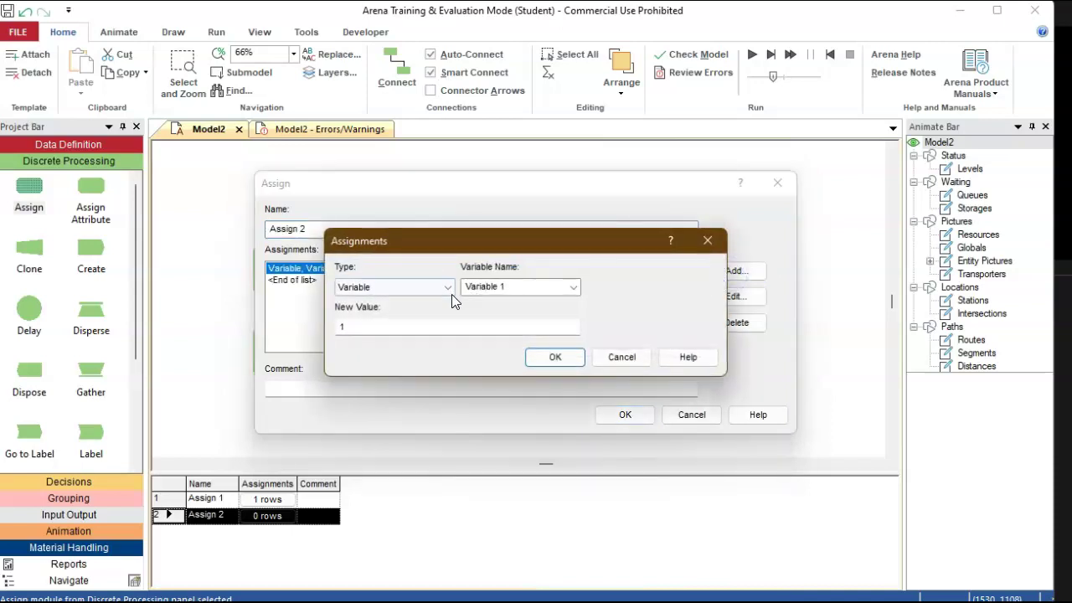
left_click(445, 287)
left_click(404, 334)
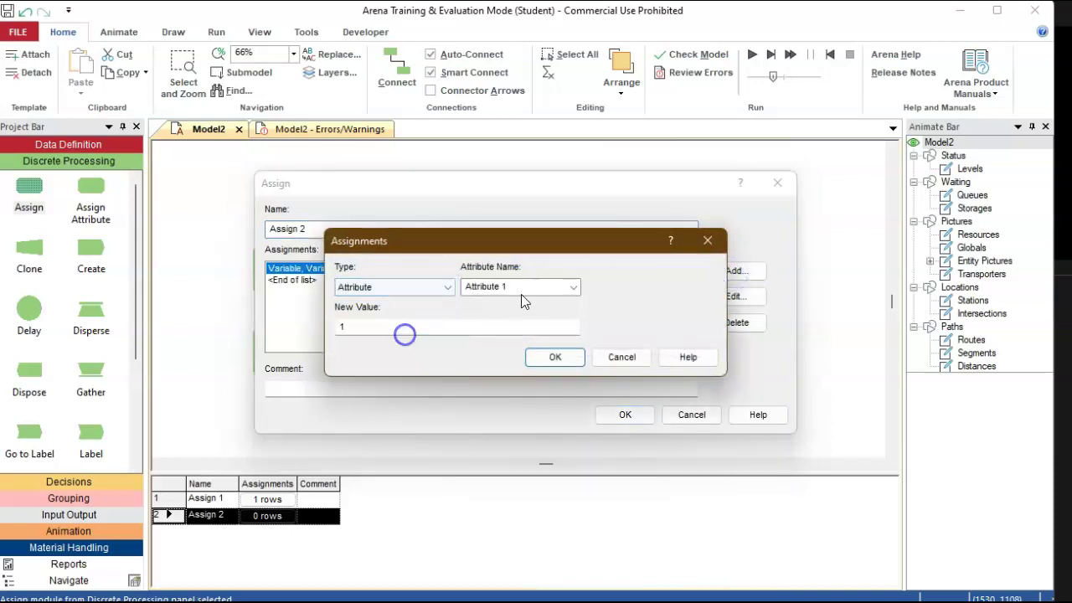
left_click(574, 287)
left_click(574, 380)
left_click(534, 373)
left_click(550, 365)
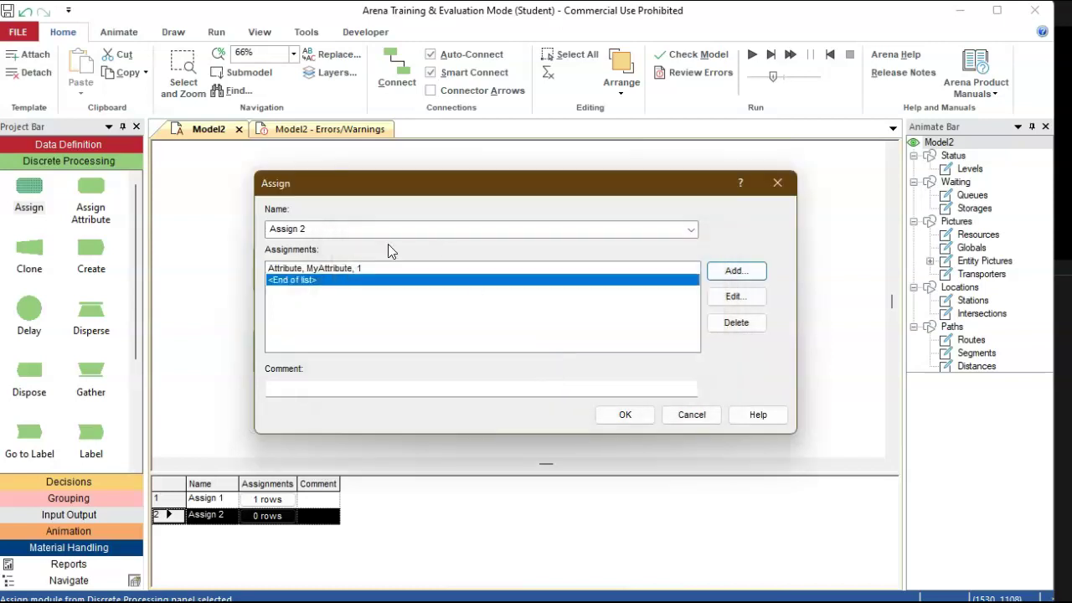
- Set the new value of the MyAttribute assignment in Assign 2 to 5 and accept the module settings
left_click(378, 268)
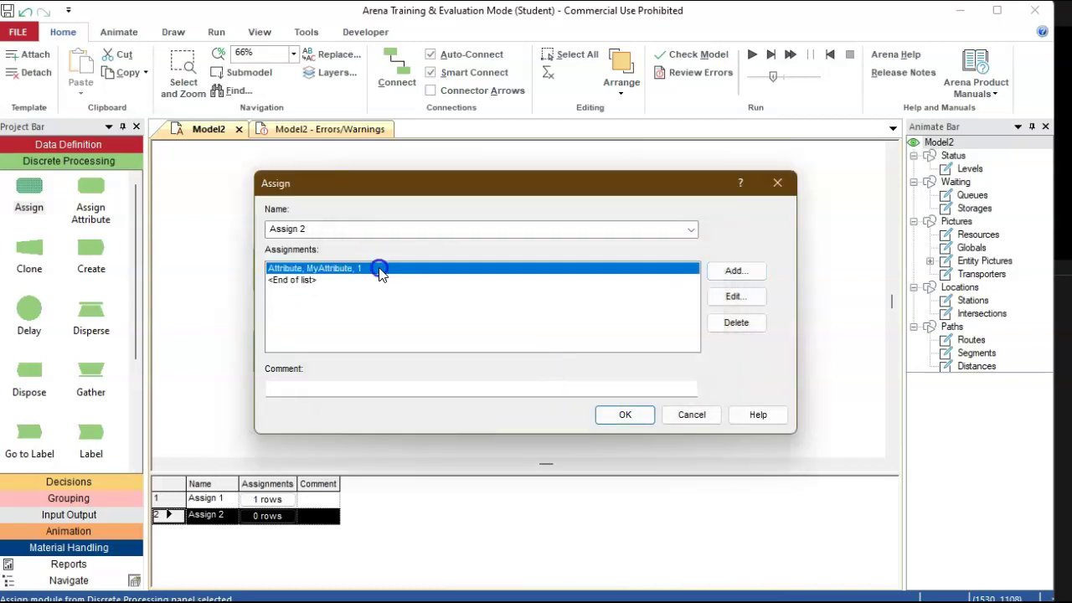
left_click(713, 300)
left_click_drag(404, 325, 316, 330)
type("5")
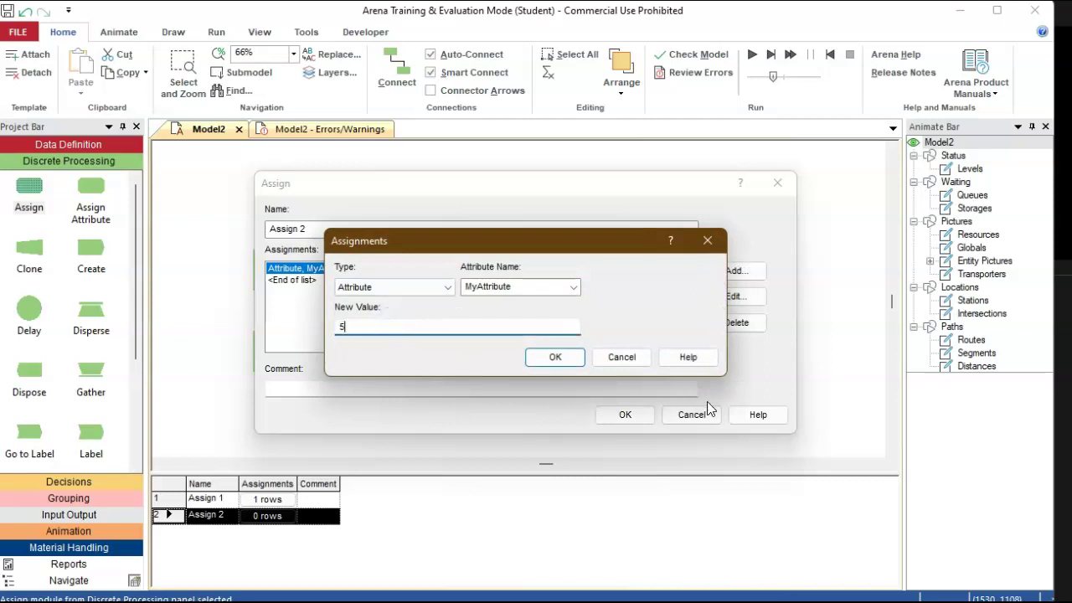
left_click(555, 357)
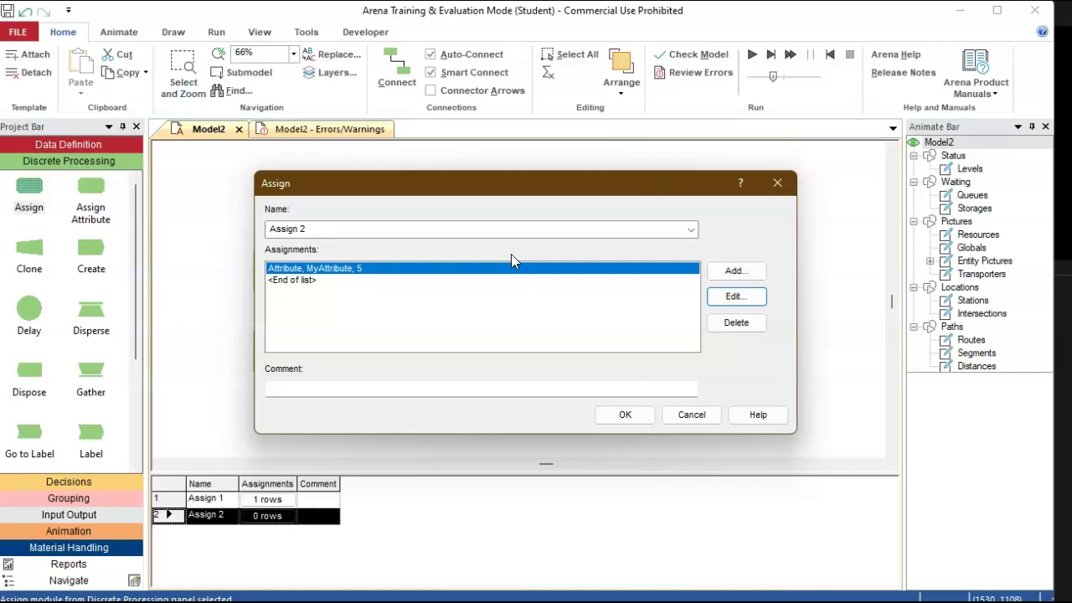
left_click(625, 416)
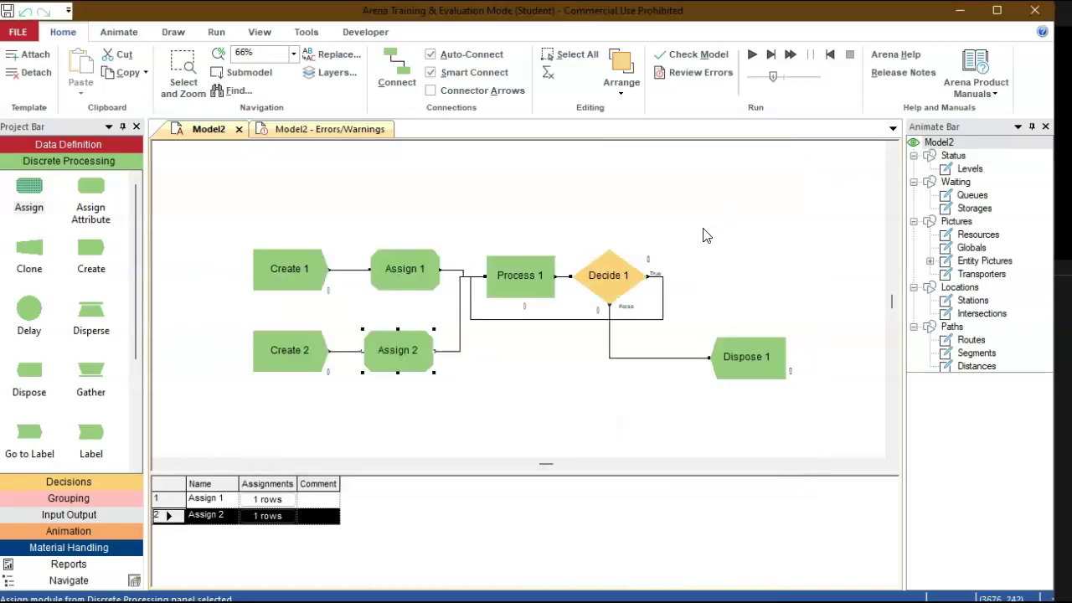
- Set the Percent True of the Decide 1 module to MyAttribute
double_click(605, 274)
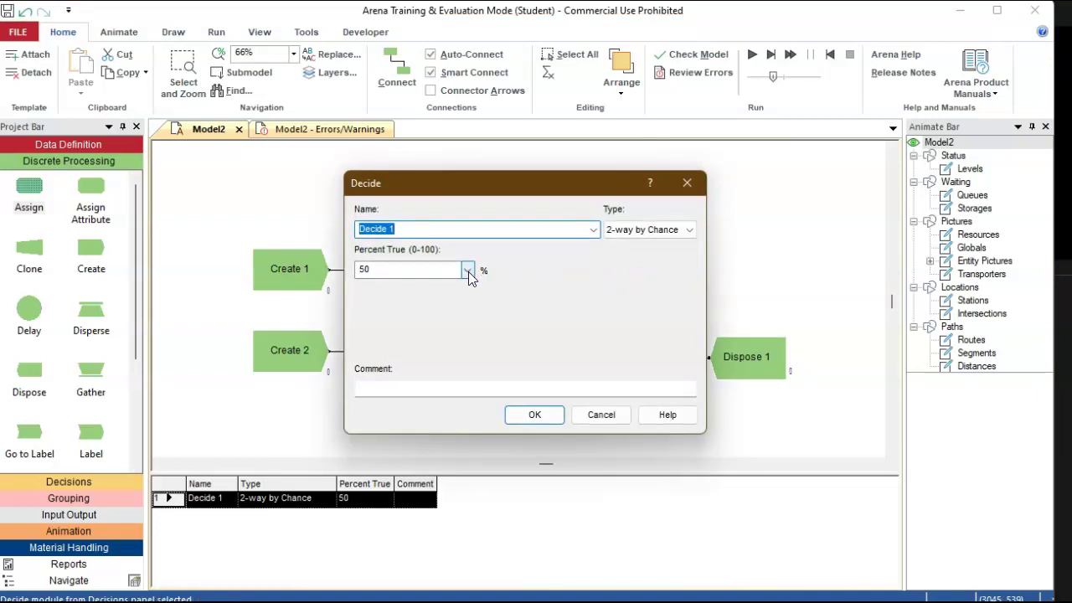
left_click(408, 272)
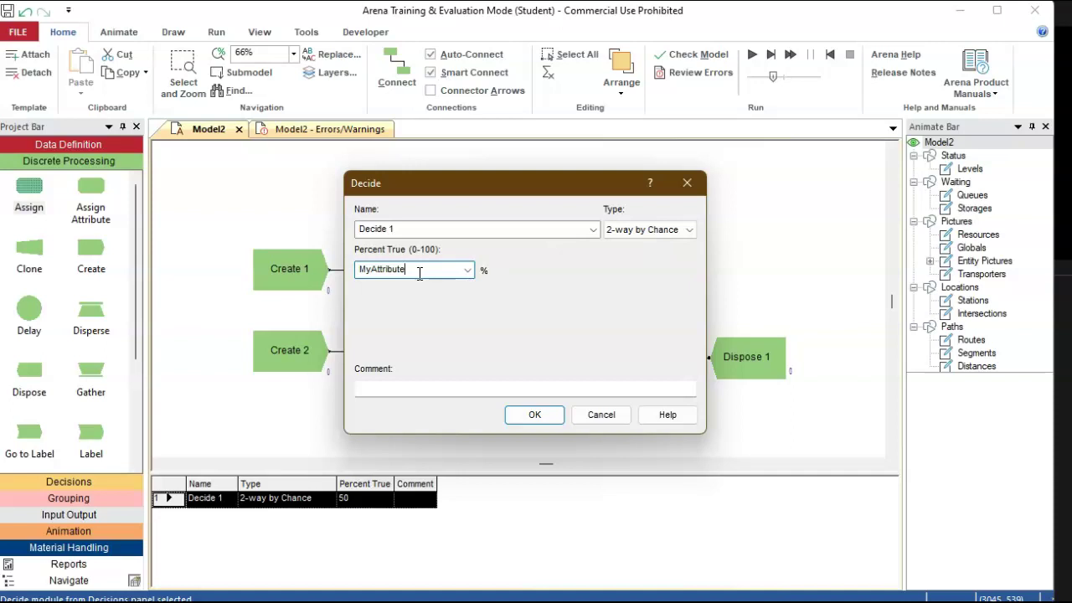
left_click(548, 419)
- Run the simulation, observe the true and false entity counters at Decide 1, and end the run
left_click(771, 239)
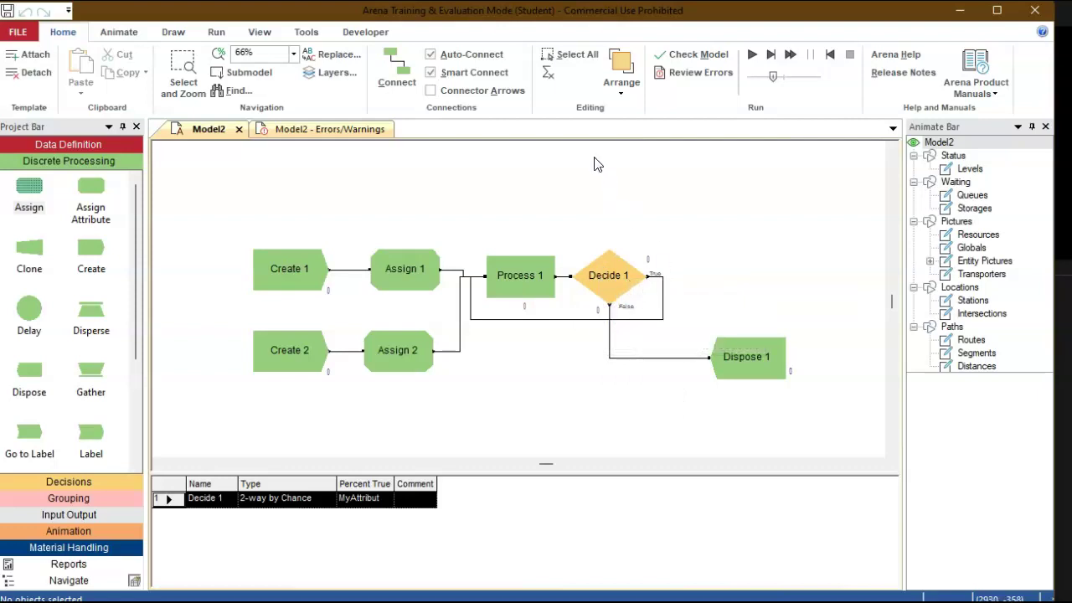
left_click(753, 55)
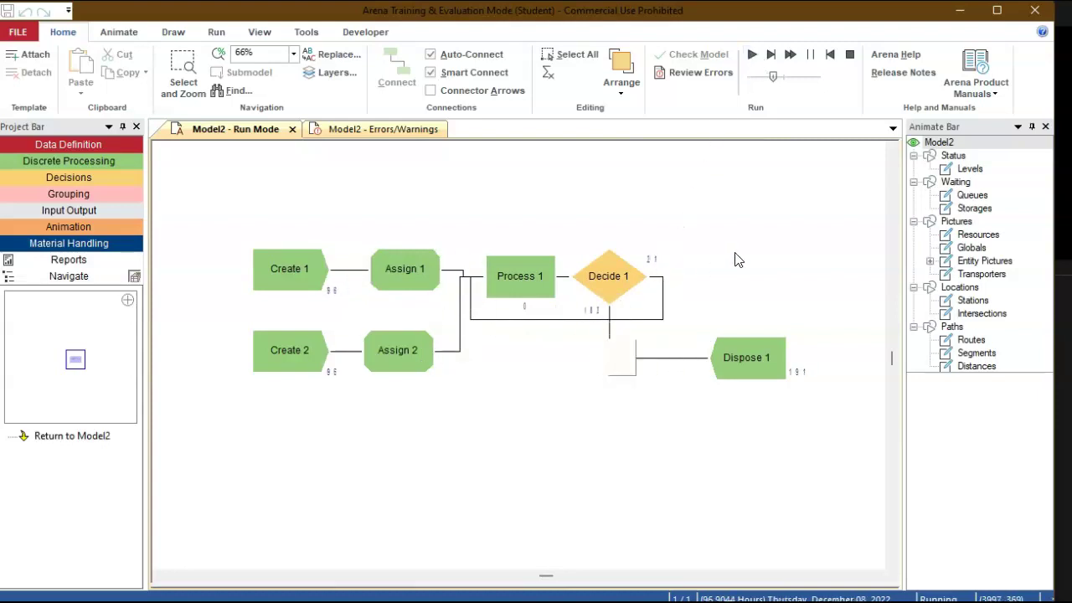
left_click(849, 54)
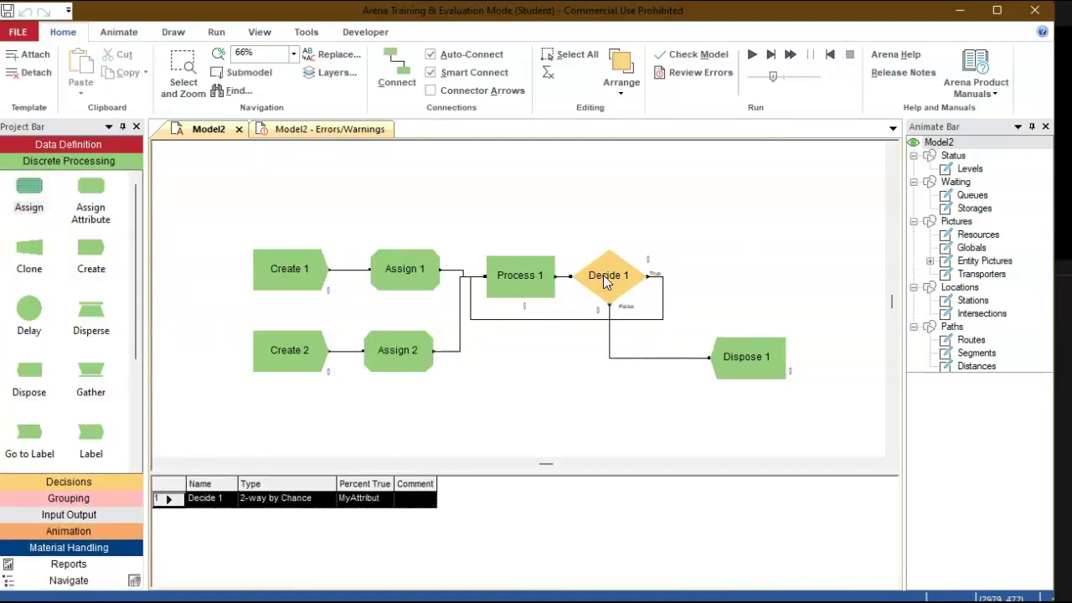
- Shift Decide 1 and Dispose 1 away from Process 1 and move the whole flowchart up and left on the canvas
left_click_drag(567, 226, 805, 447)
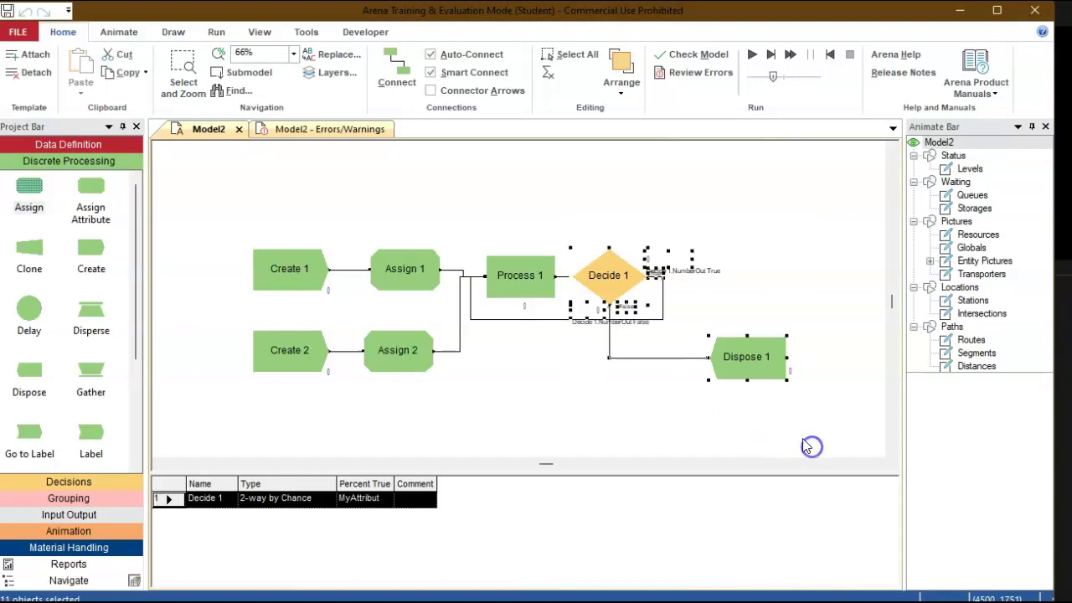
left_click_drag(751, 381, 807, 369)
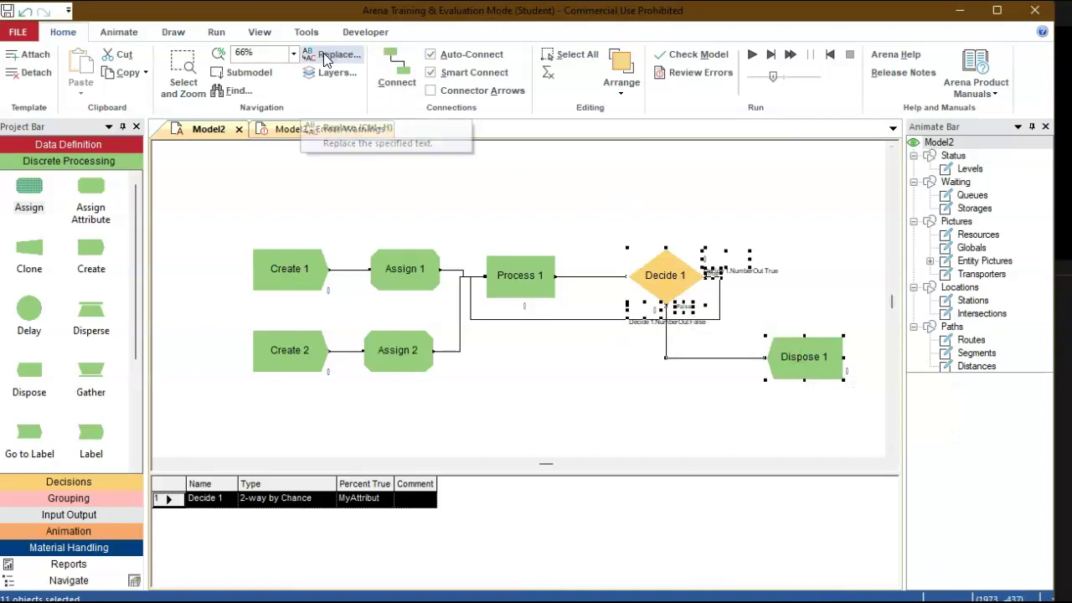
left_click(293, 53)
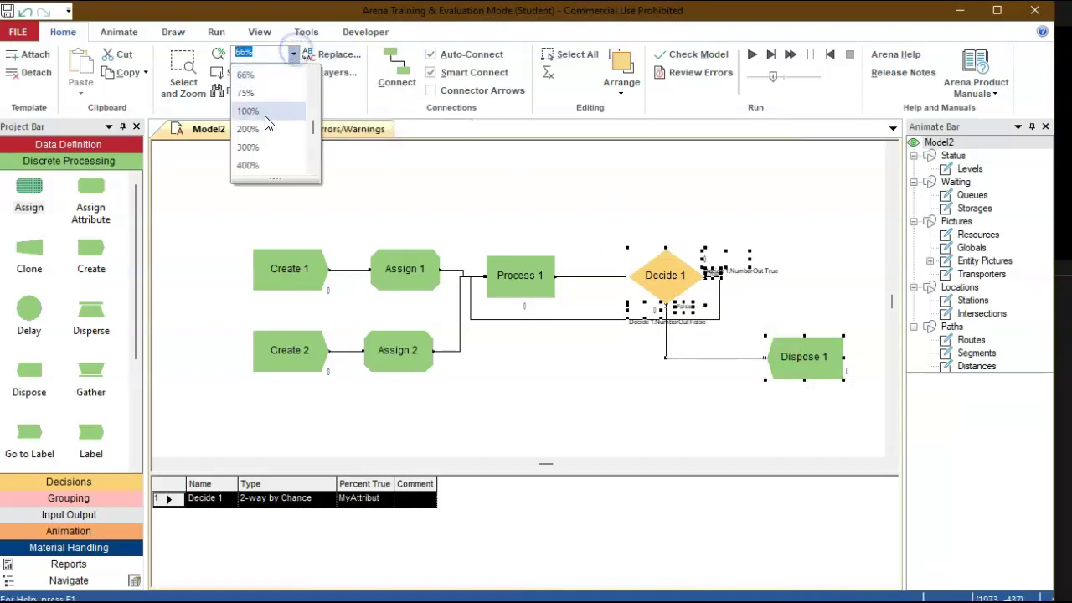
scroll(264, 80, "up", 1)
left_click(263, 74)
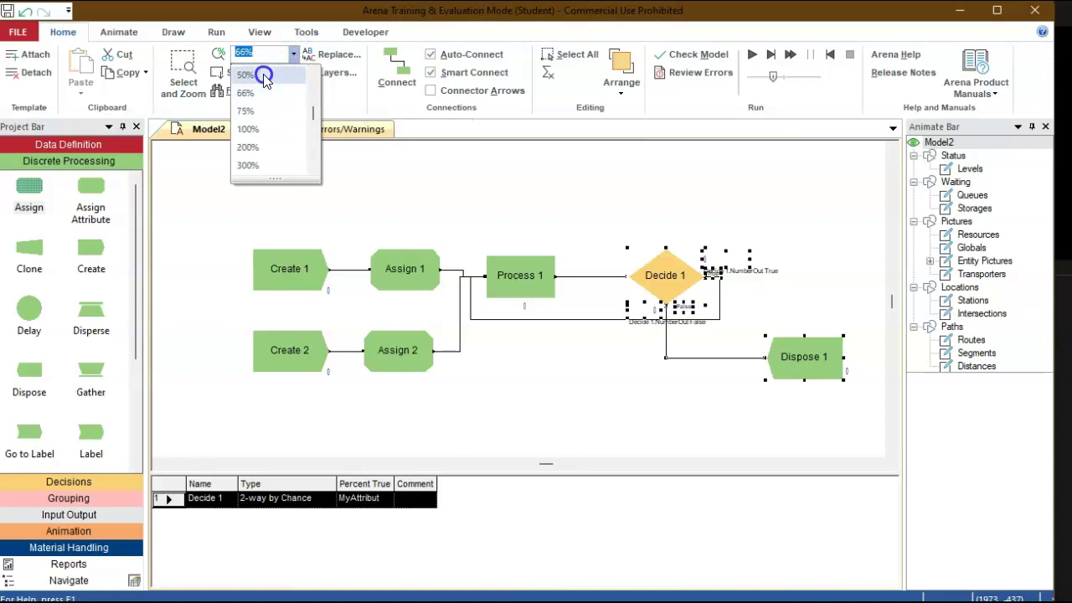
left_click_drag(270, 241, 827, 435)
left_click_drag(732, 349, 612, 273)
left_click(653, 331)
left_click(722, 363)
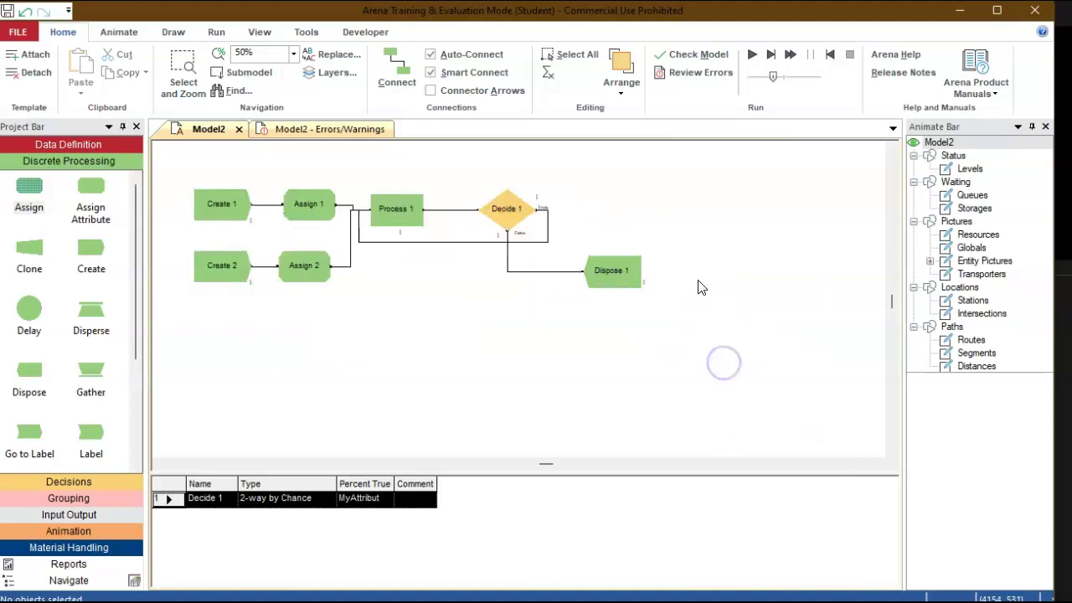
- Rearrange the flowchart with Process 1 raised, Decide 1 lower and farther along, and Dispose 1 below Decide 1
left_click_drag(620, 273, 578, 366)
left_click_drag(506, 210, 641, 220)
left_click_drag(564, 359, 622, 358)
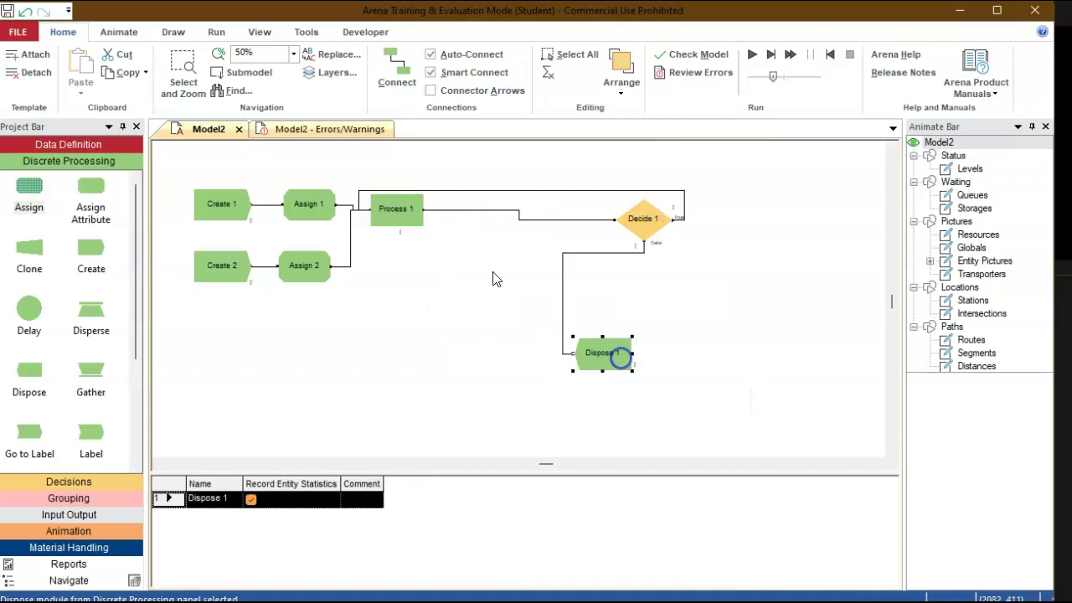
left_click_drag(390, 211, 401, 187)
left_click_drag(639, 222, 556, 249)
left_click(651, 274)
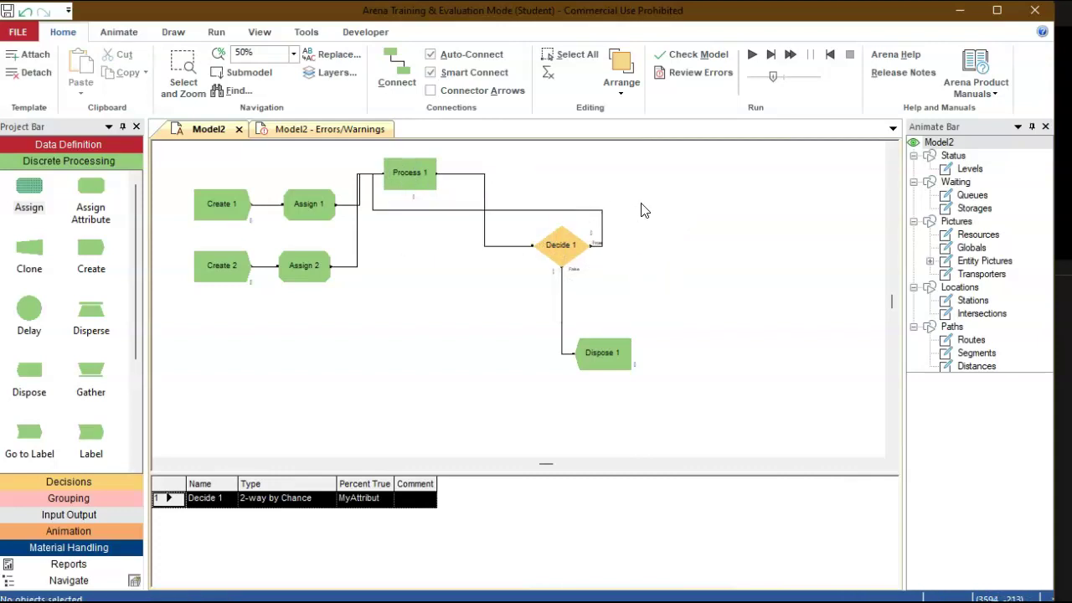
- Delete the connection between Process 1 and Decide 1 and place a third Assign module after Process 1
left_click(484, 179)
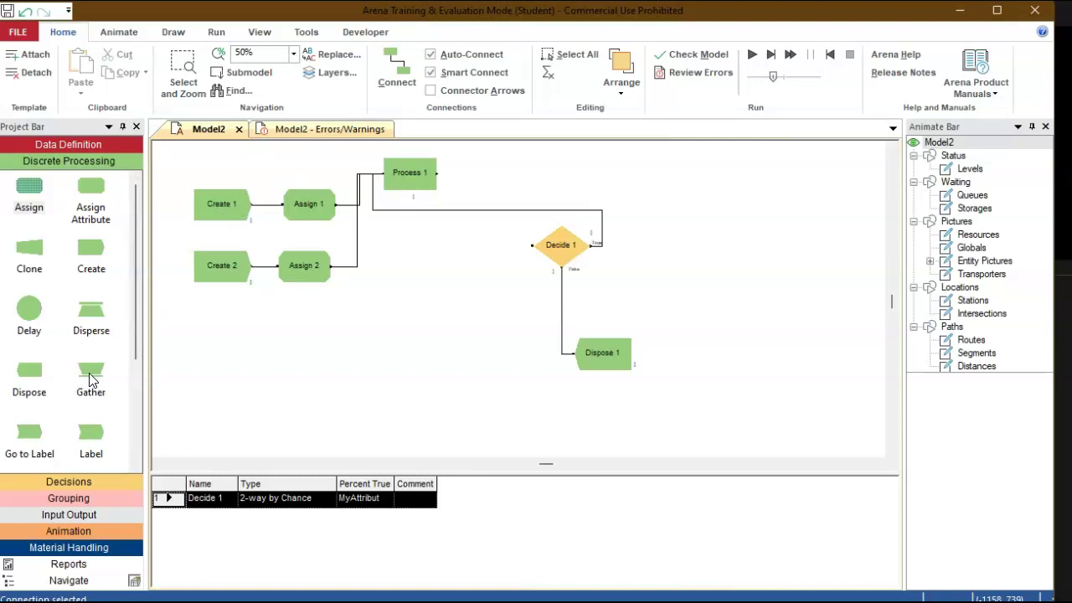
left_click_drag(14, 194, 502, 172)
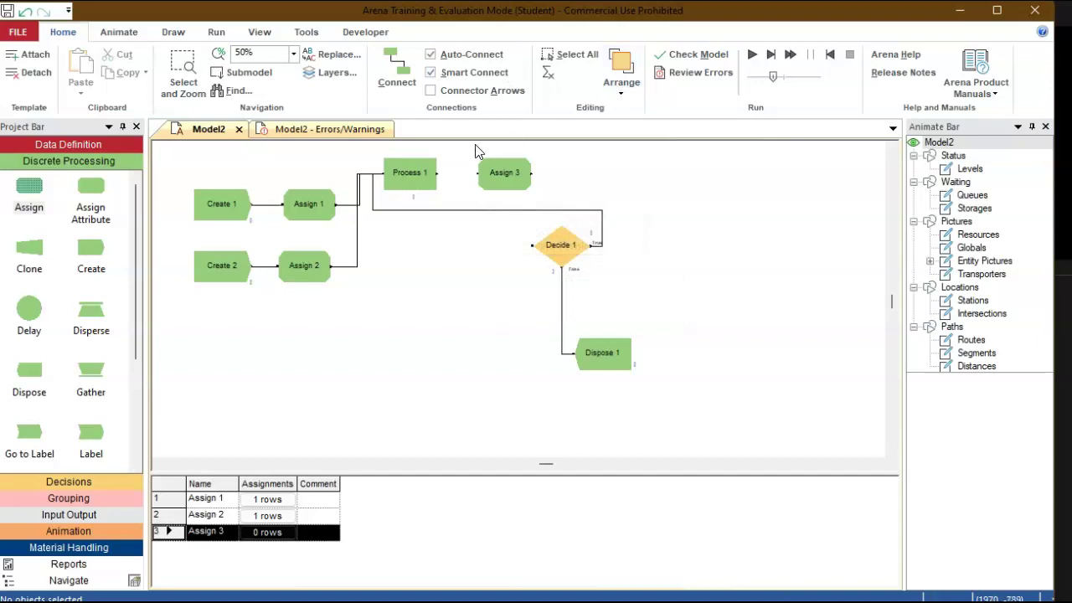
- Place a second Decide module after Assign 3, above Decide 1
left_click(121, 484)
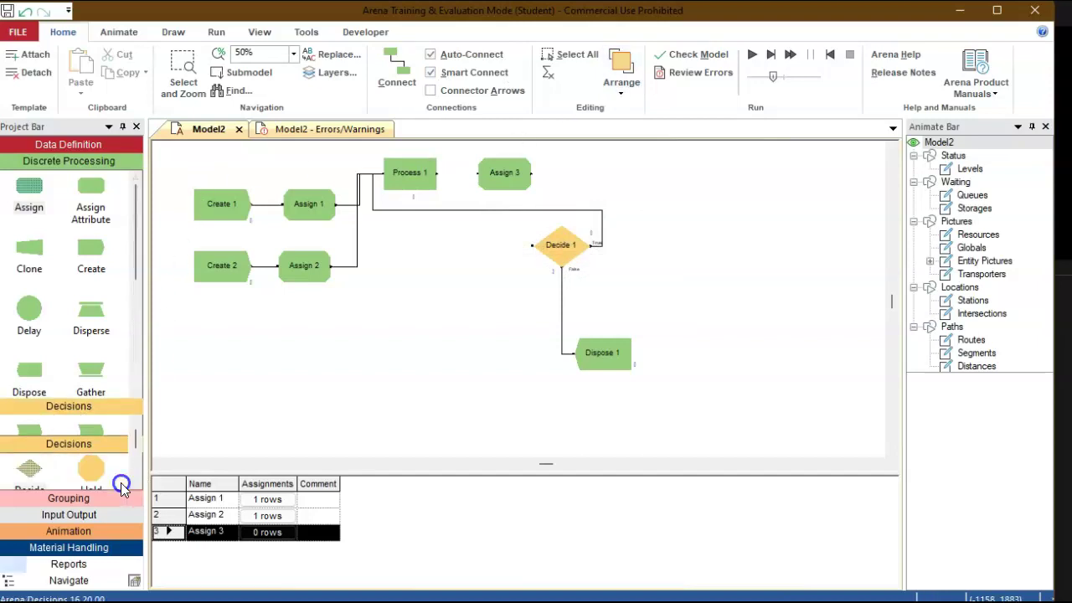
left_click(36, 204)
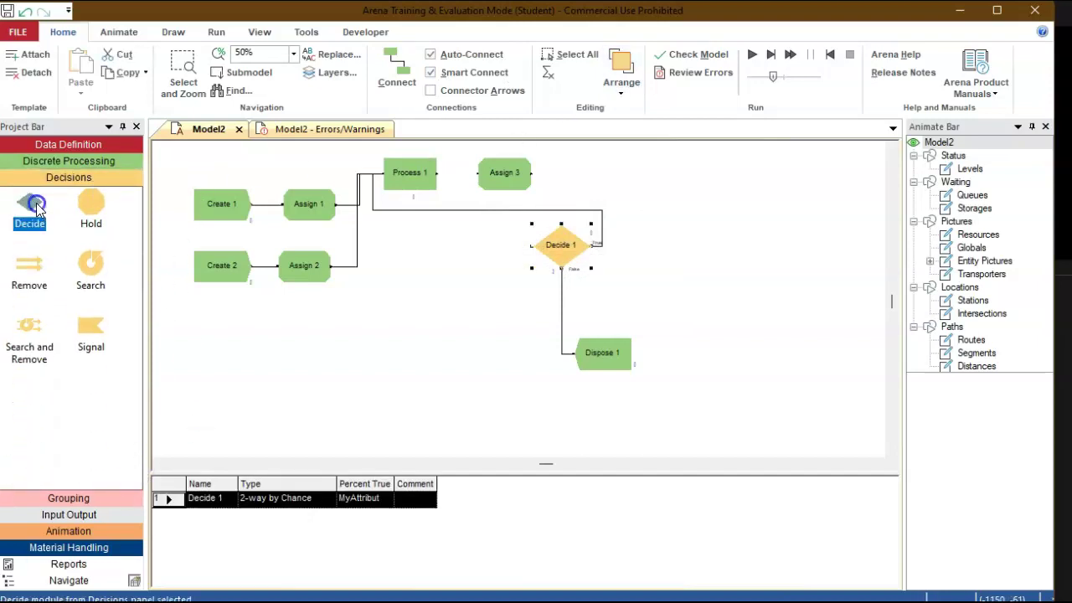
left_click_drag(36, 208, 576, 173)
left_click(660, 192)
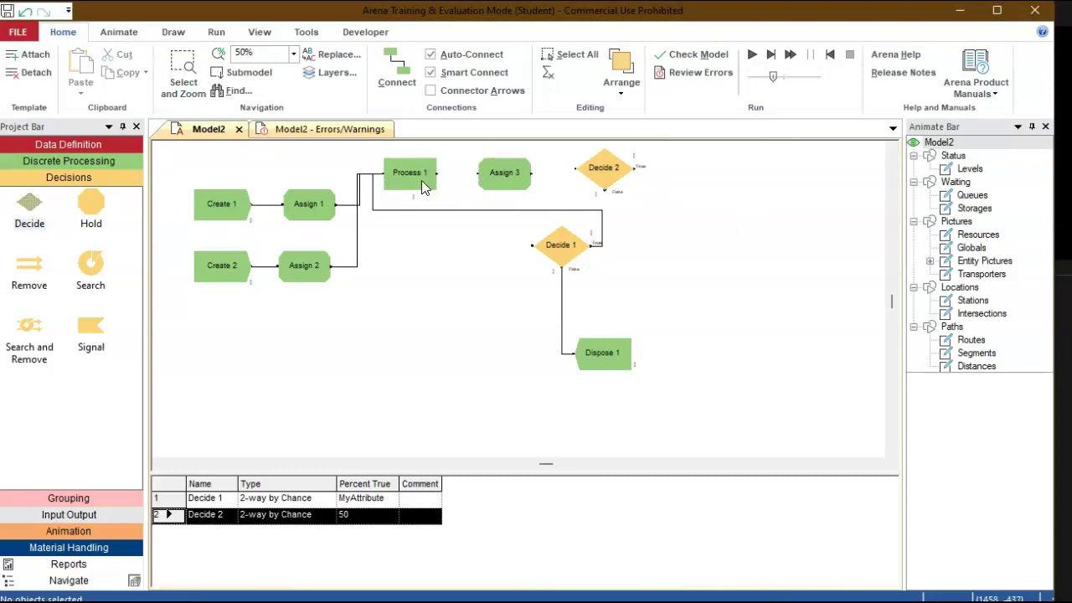
- Add an Attribute assignment named myloops with a new value of 0 to Assign 1
left_click(302, 213)
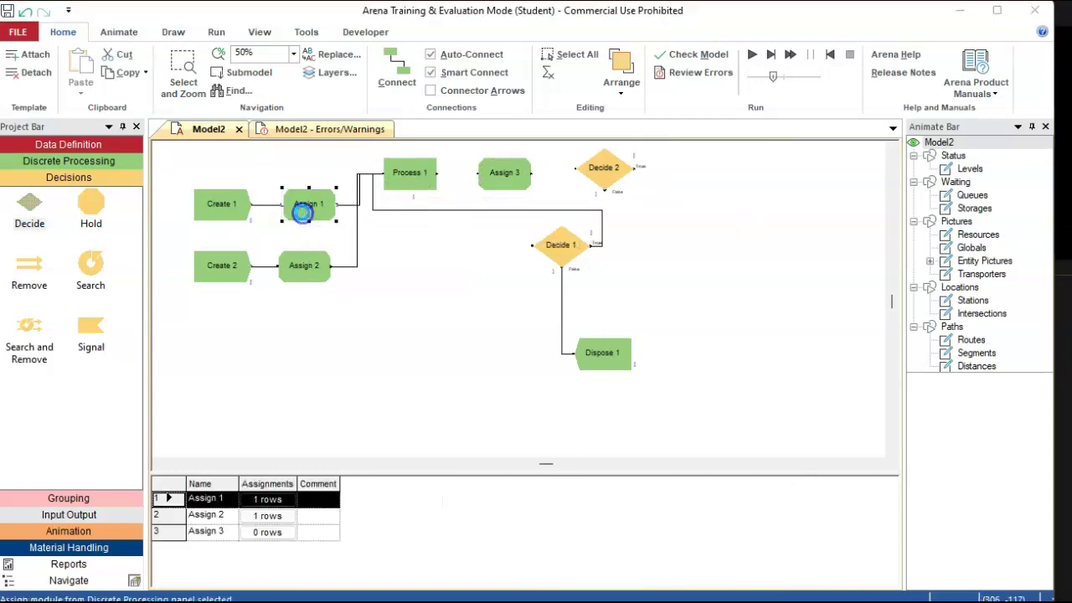
double_click(302, 212)
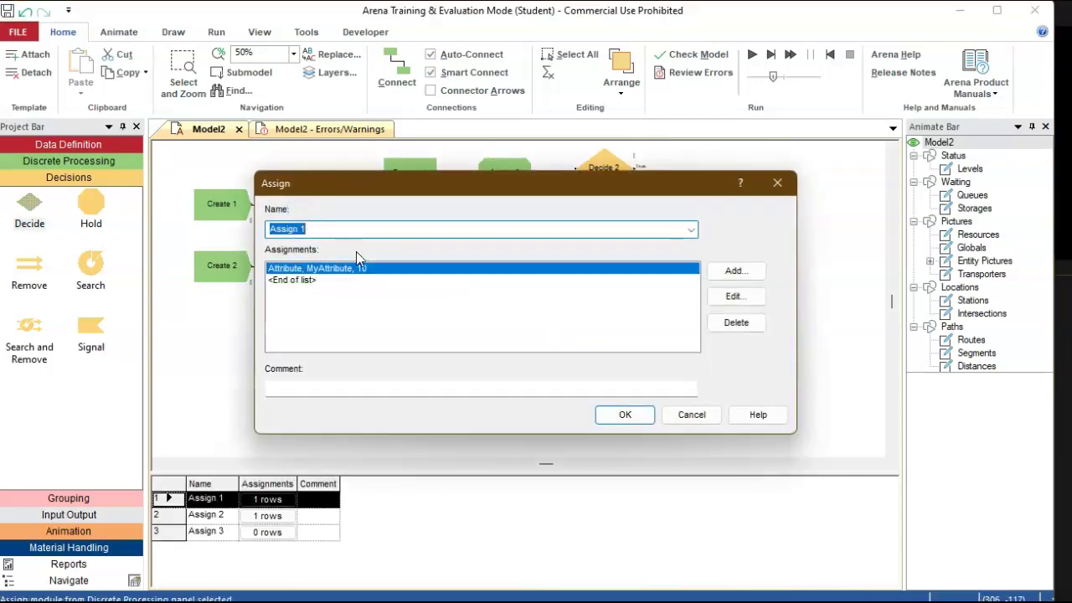
left_click(318, 280)
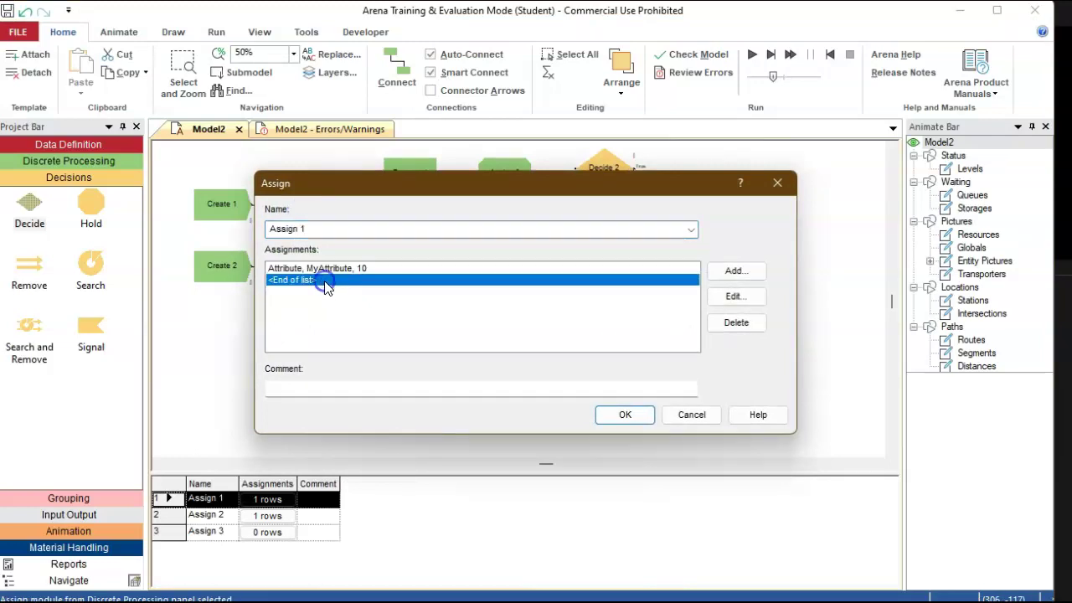
left_click(729, 270)
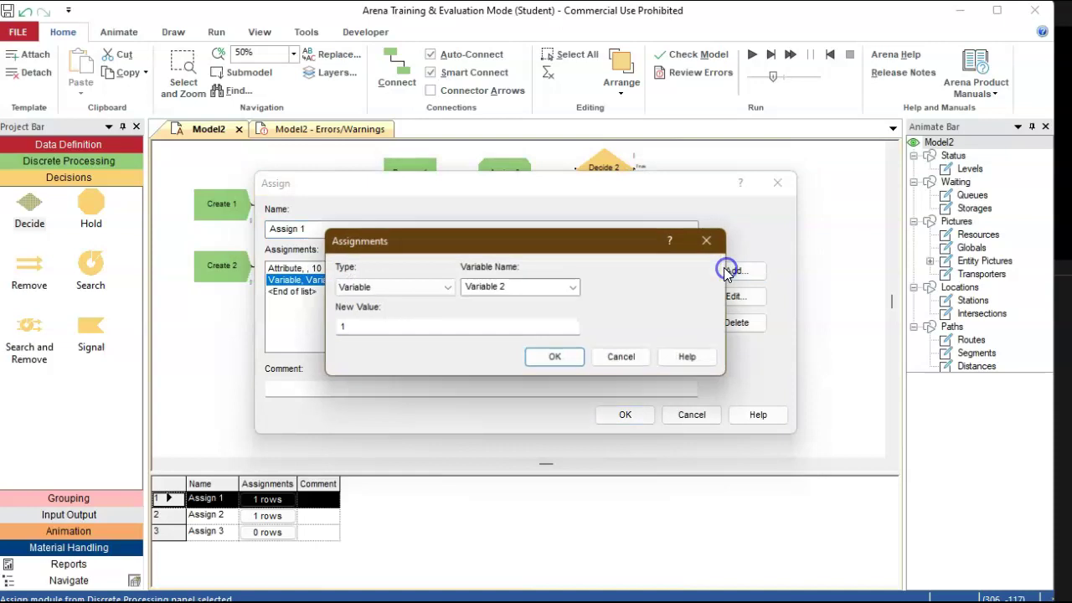
left_click(435, 287)
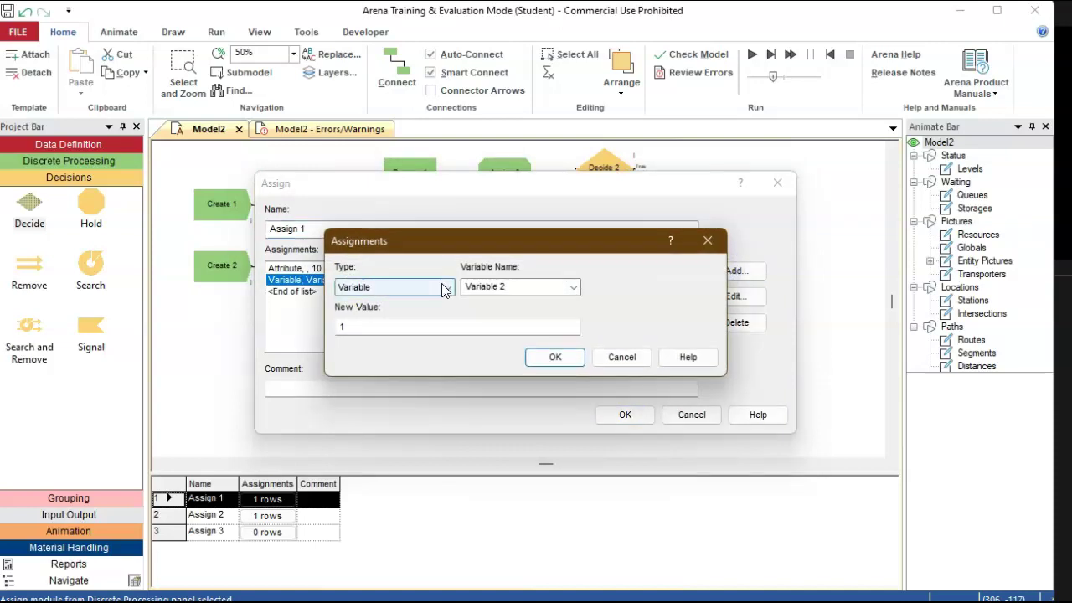
left_click(410, 337)
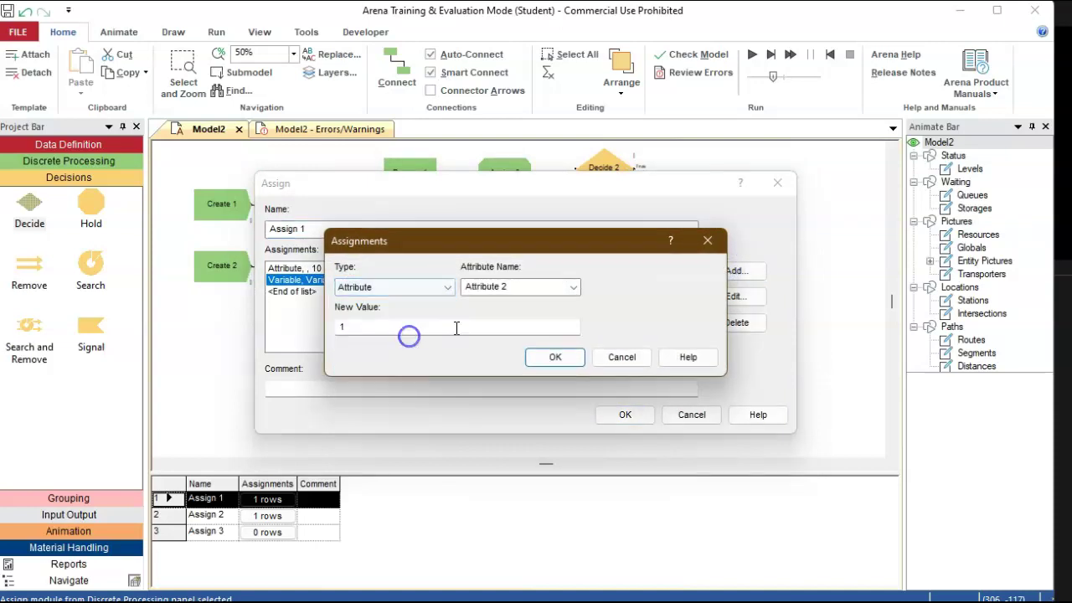
left_click(573, 288)
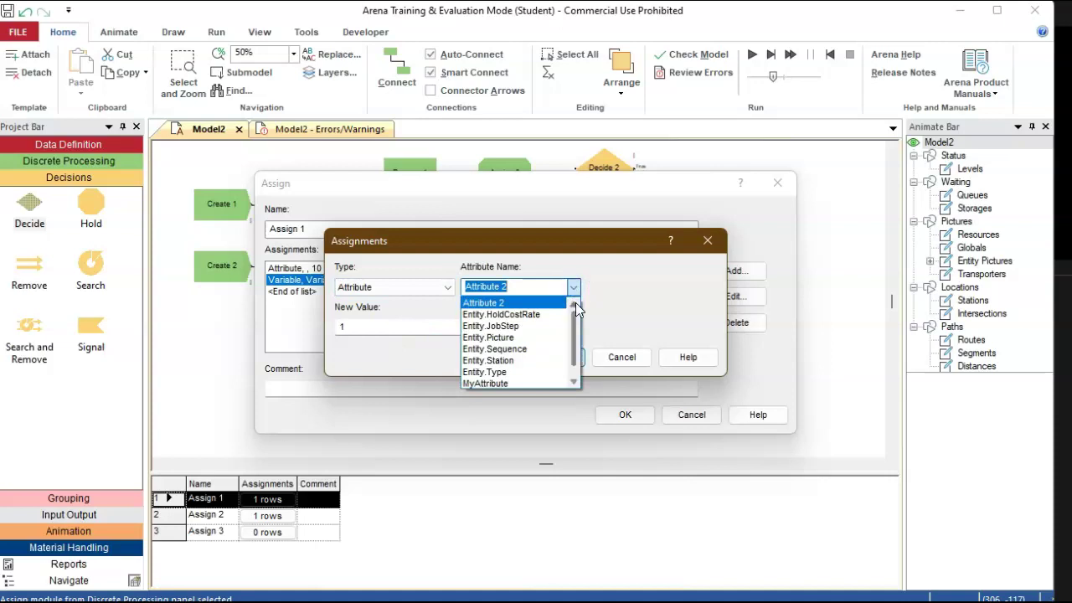
left_click(527, 283)
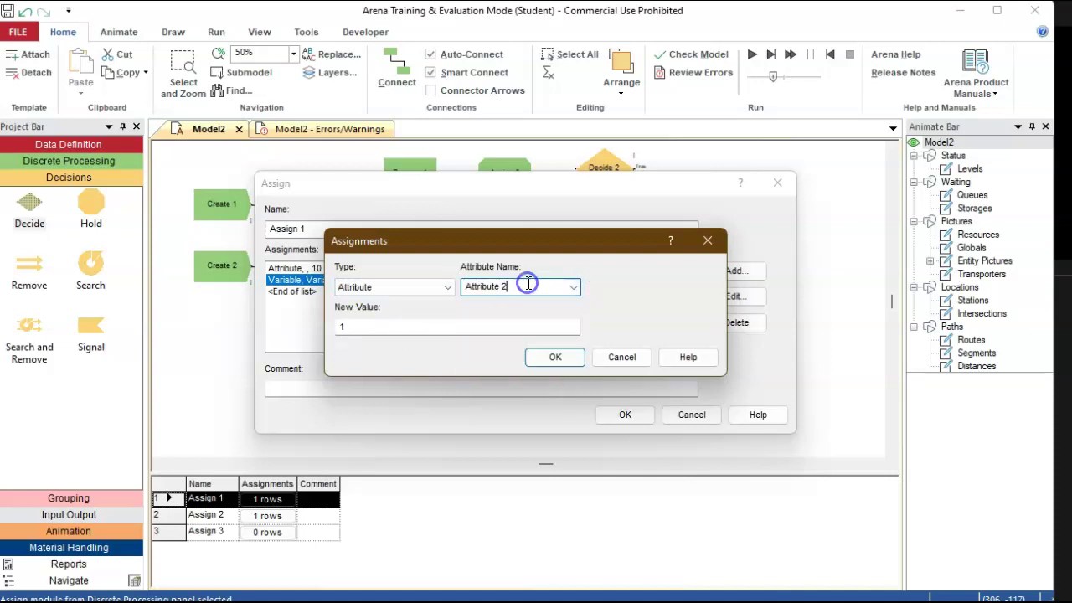
type("myloops")
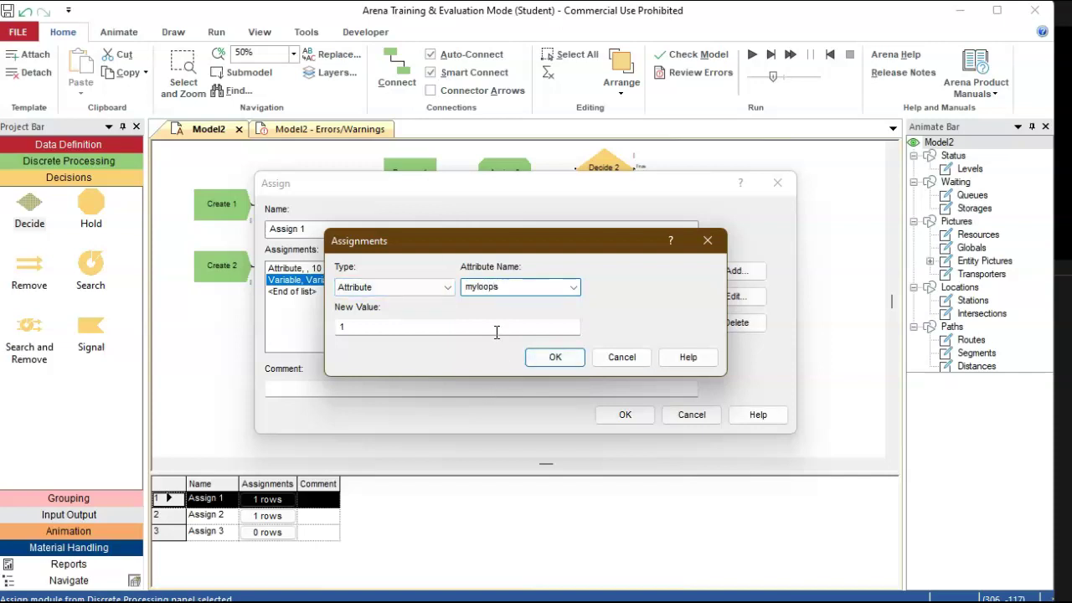
key("Tab")
type("0")
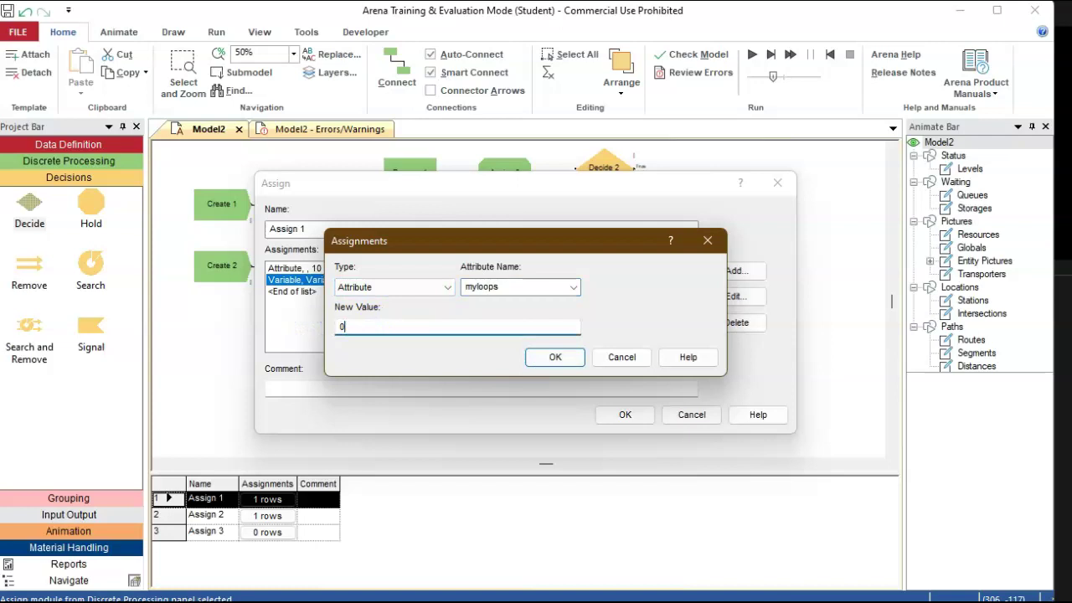
left_click(540, 353)
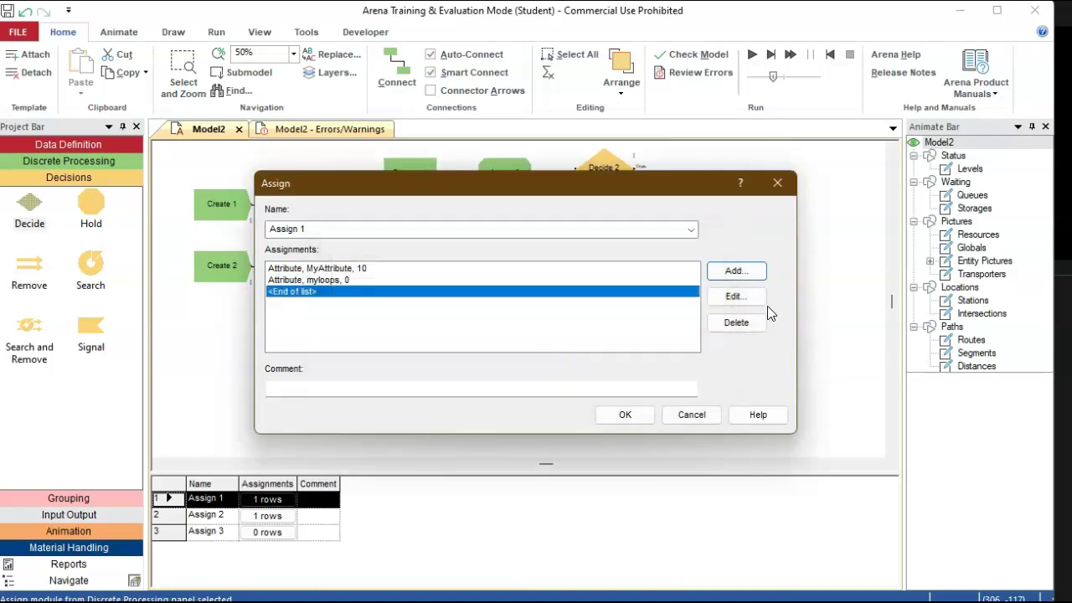
left_click(625, 416)
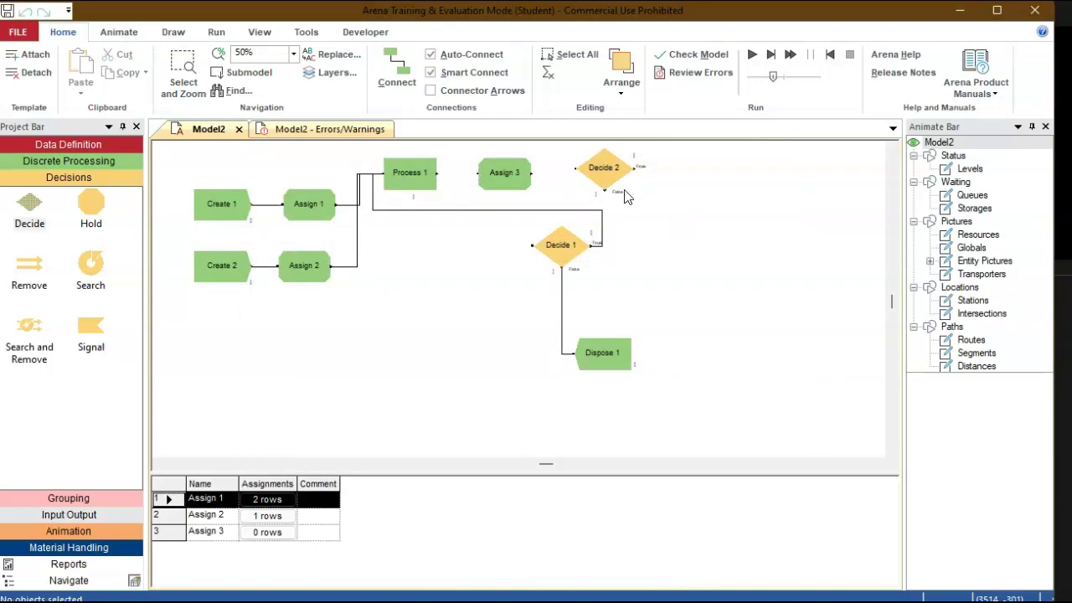
- Add the existing myloops attribute to Assign 2 with a new value of 0
double_click(305, 270)
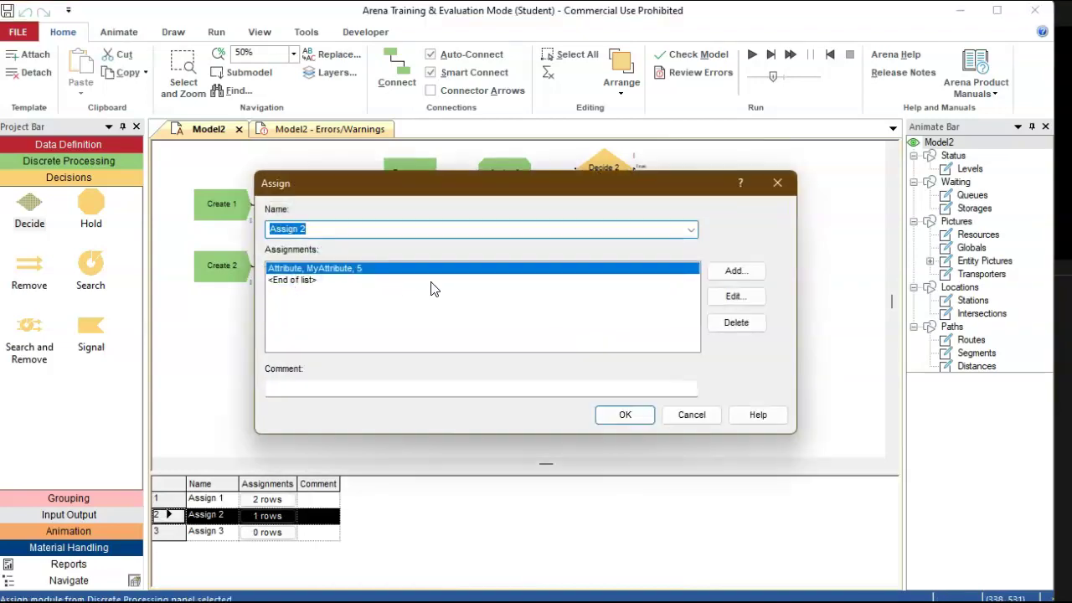
left_click(740, 272)
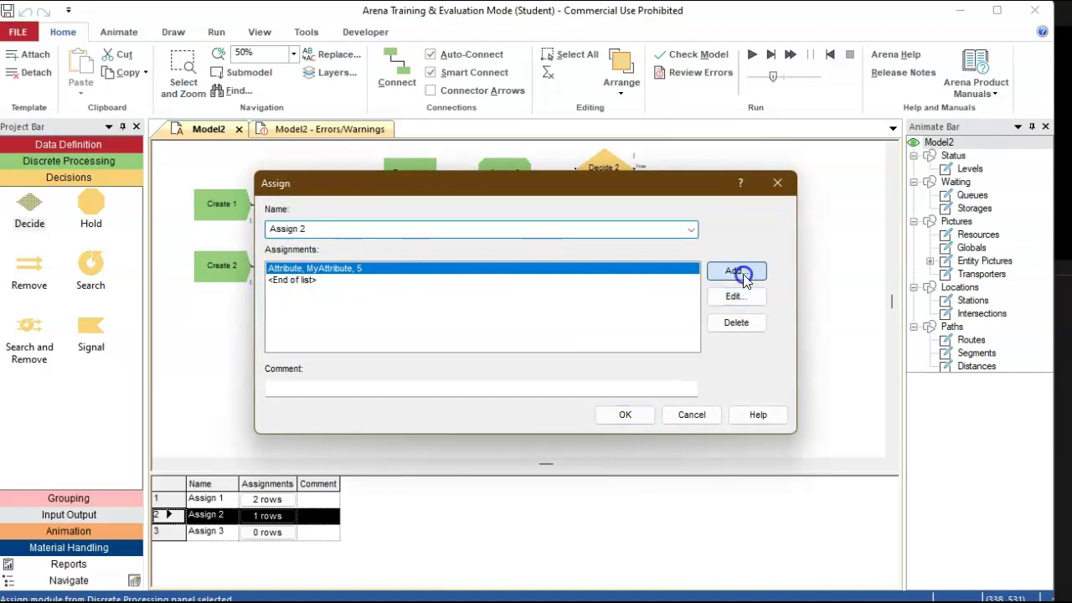
left_click(444, 289)
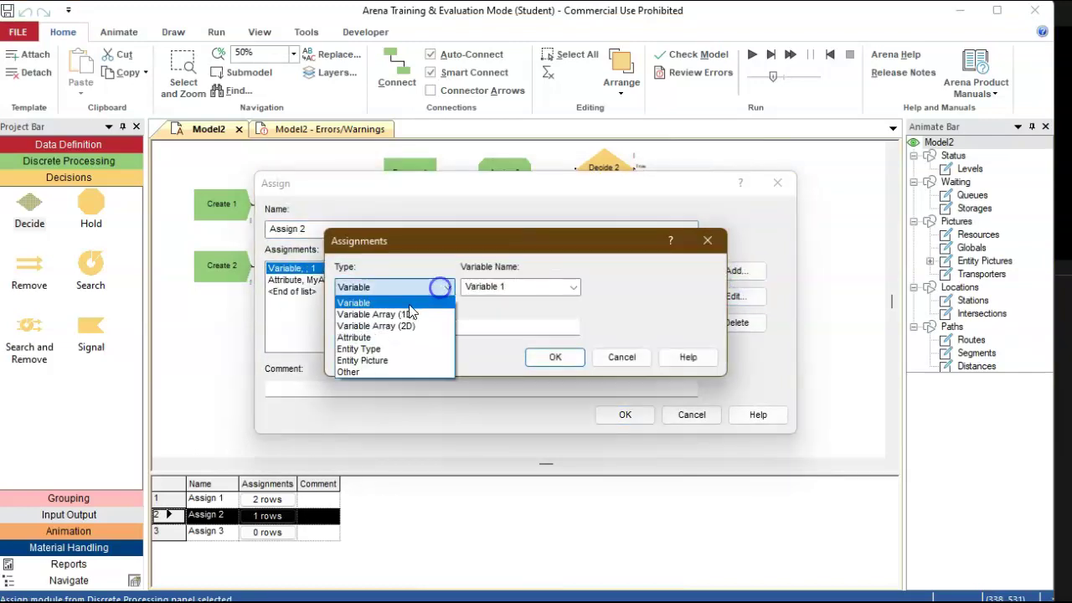
left_click(390, 340)
left_click(574, 287)
left_click_drag(574, 321, 572, 362)
left_click(507, 372)
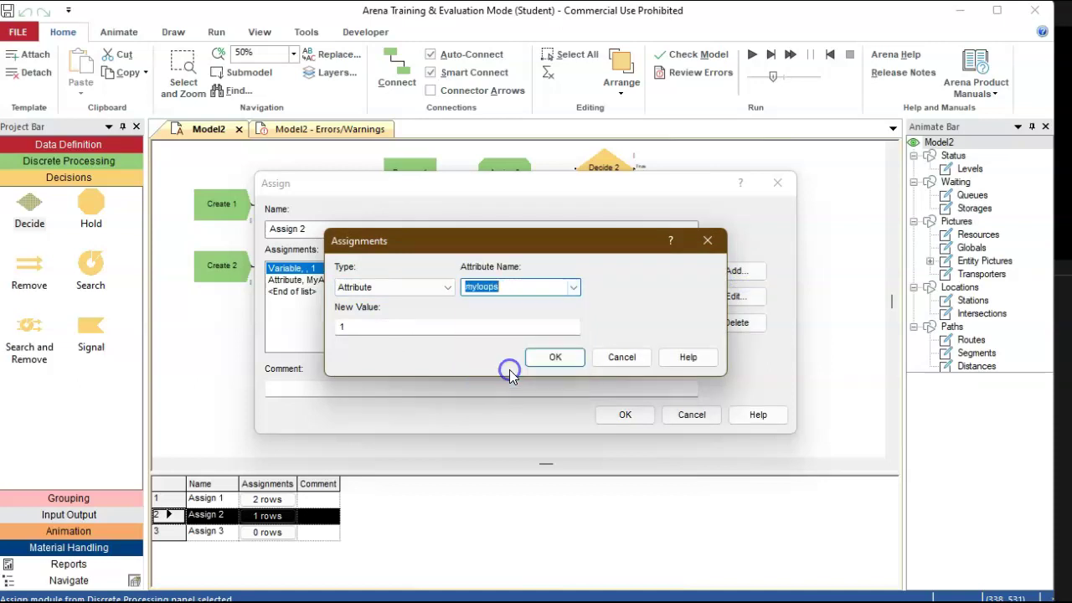
left_click_drag(346, 325, 327, 325)
type("0")
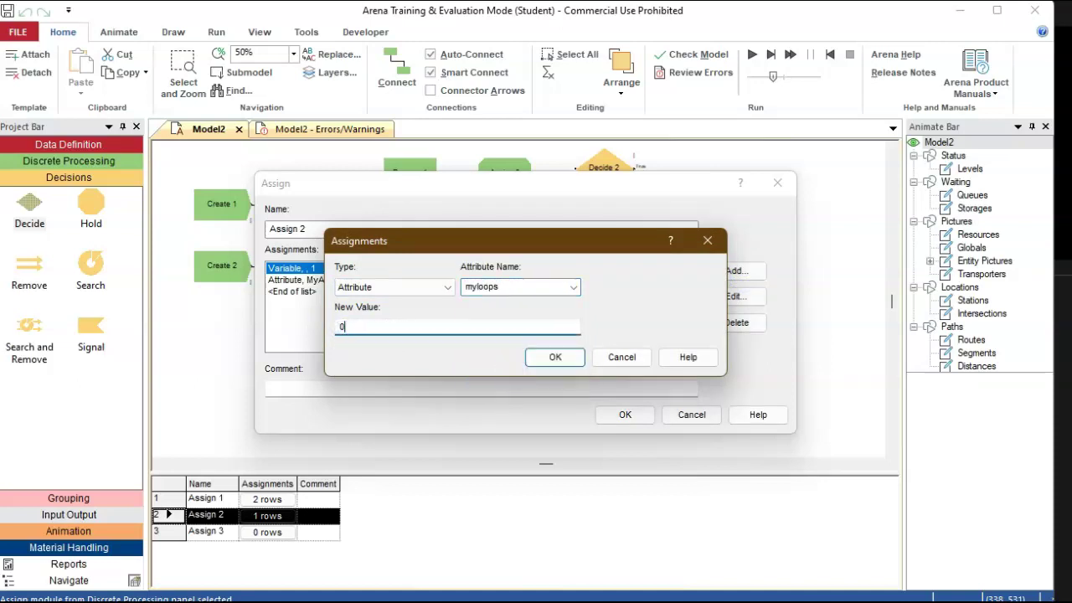
left_click(557, 361)
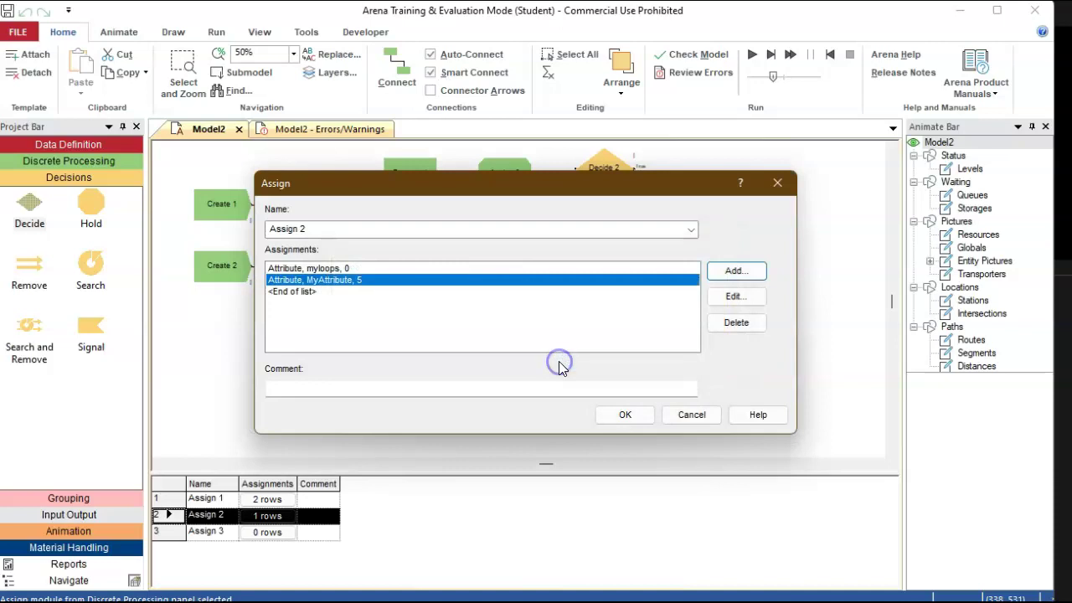
left_click(625, 415)
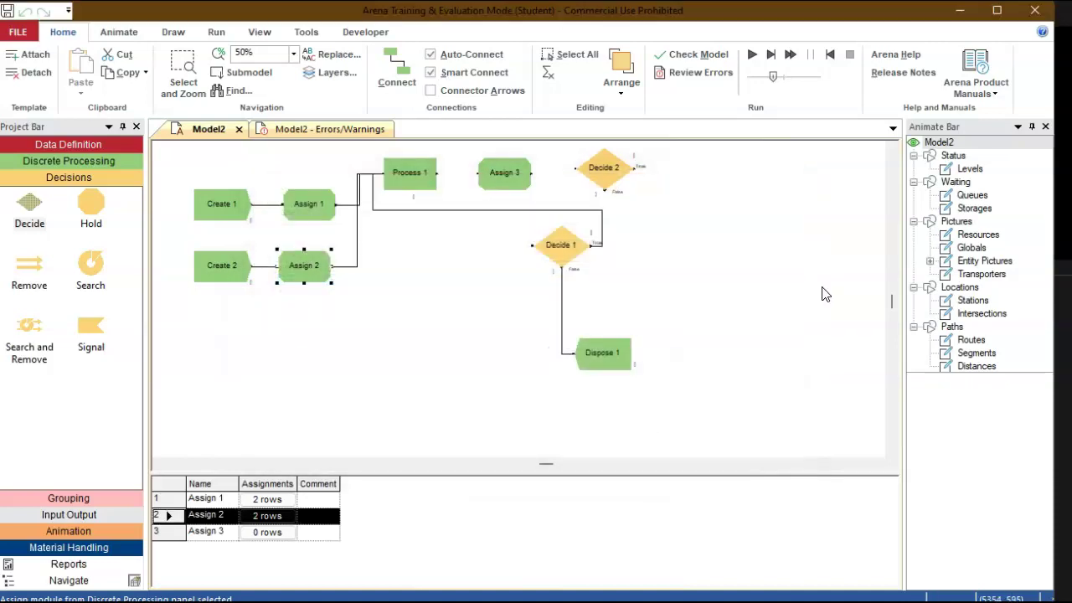
- Connect Process 1 to Assign 3 and Assign 3 to Decide 2
left_click(397, 69)
left_click(437, 172)
left_click(482, 174)
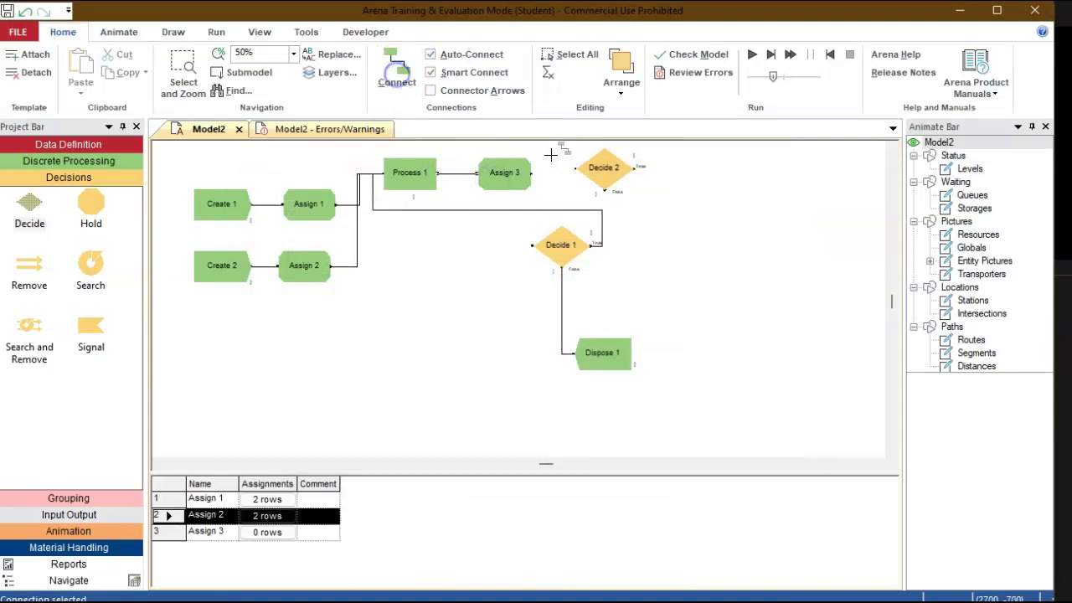
left_click(530, 173)
left_click(609, 176)
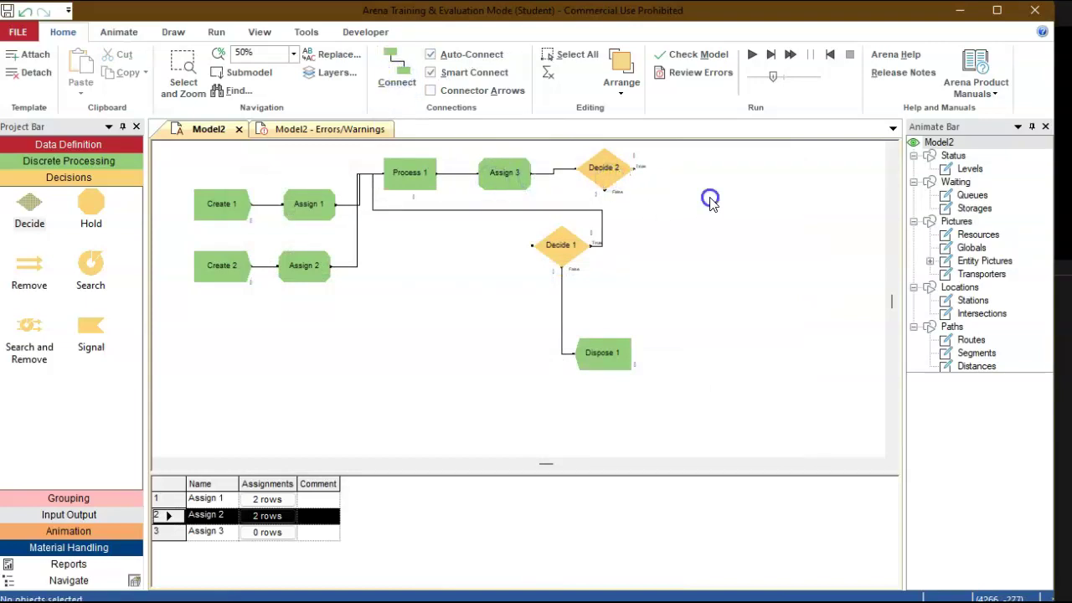
key("Escape")
- Add an Attribute assignment to Assign 3 that sets myloops to the new value myloops+1
double_click(504, 173)
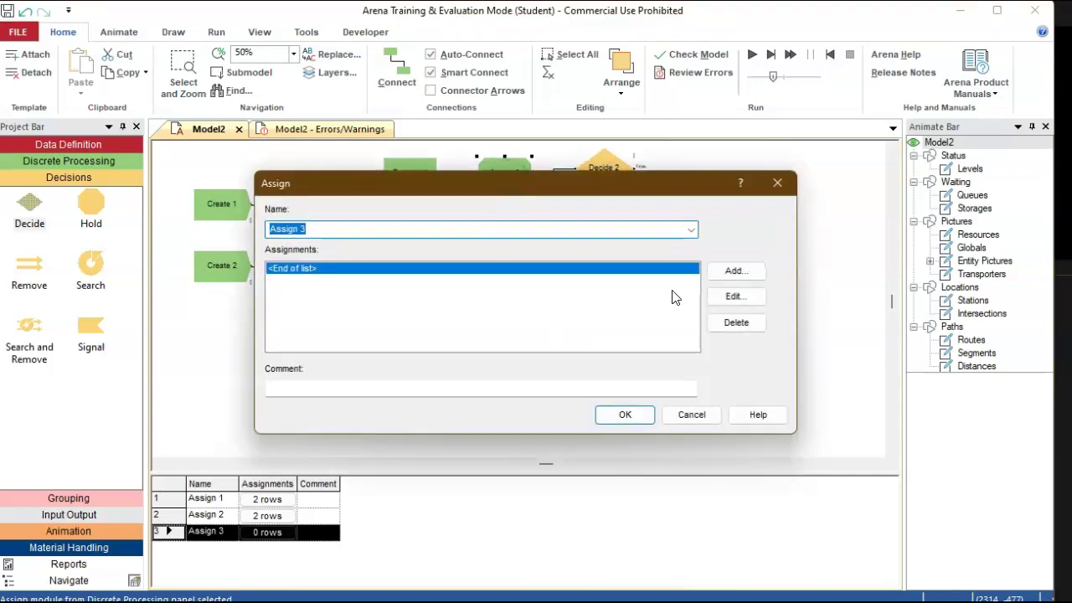
left_click(735, 271)
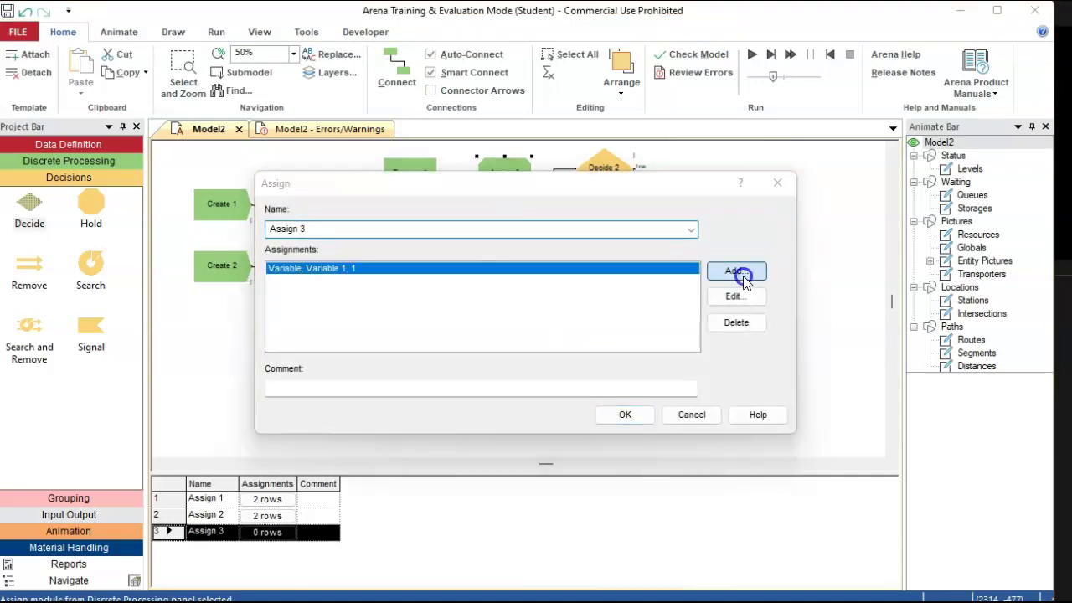
left_click(450, 288)
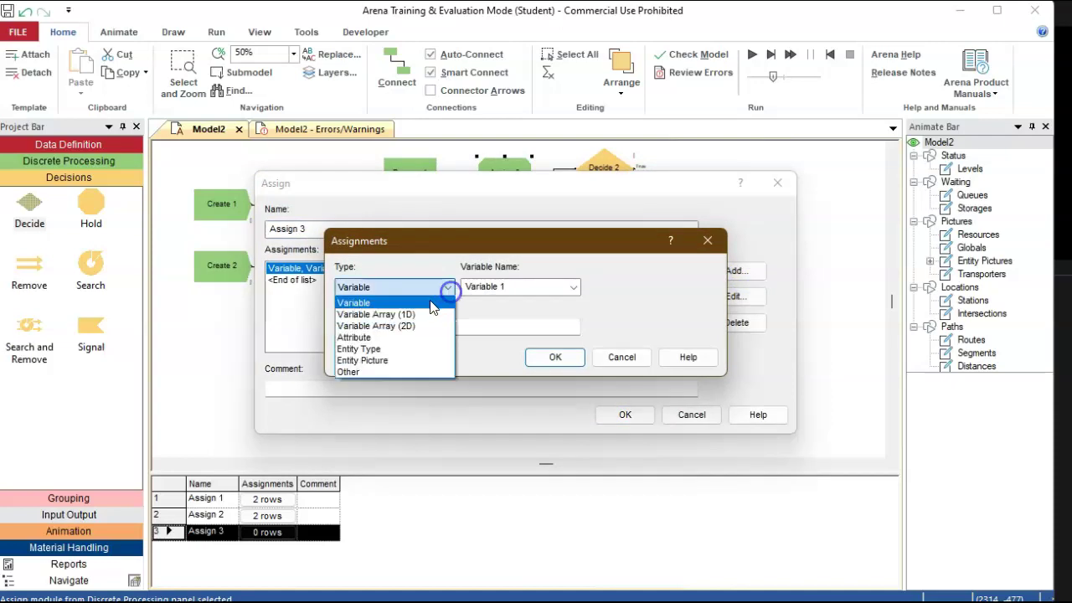
left_click(407, 344)
left_click(447, 287)
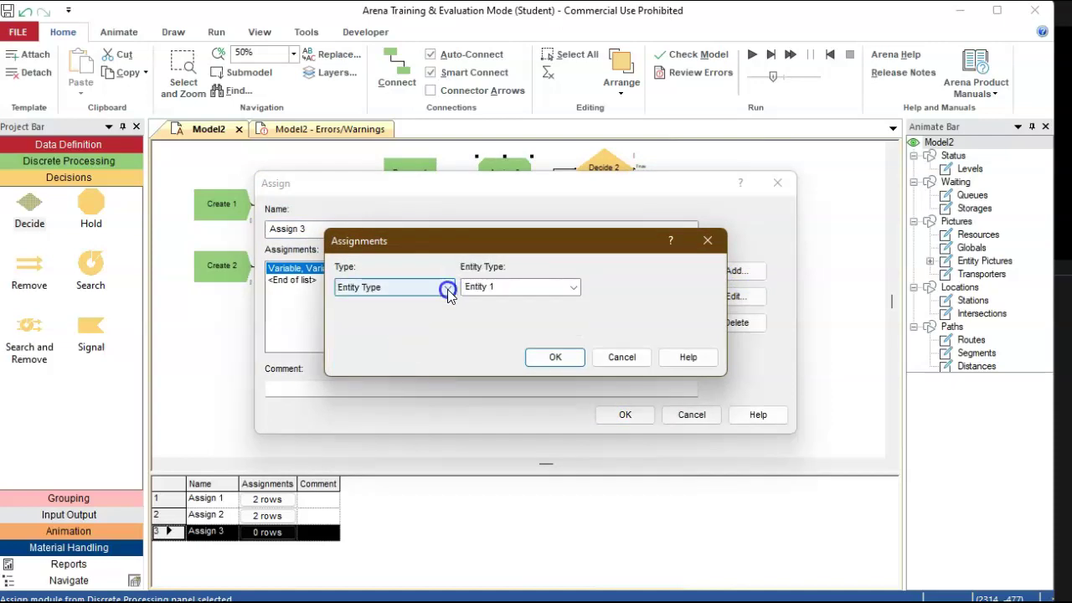
left_click(407, 337)
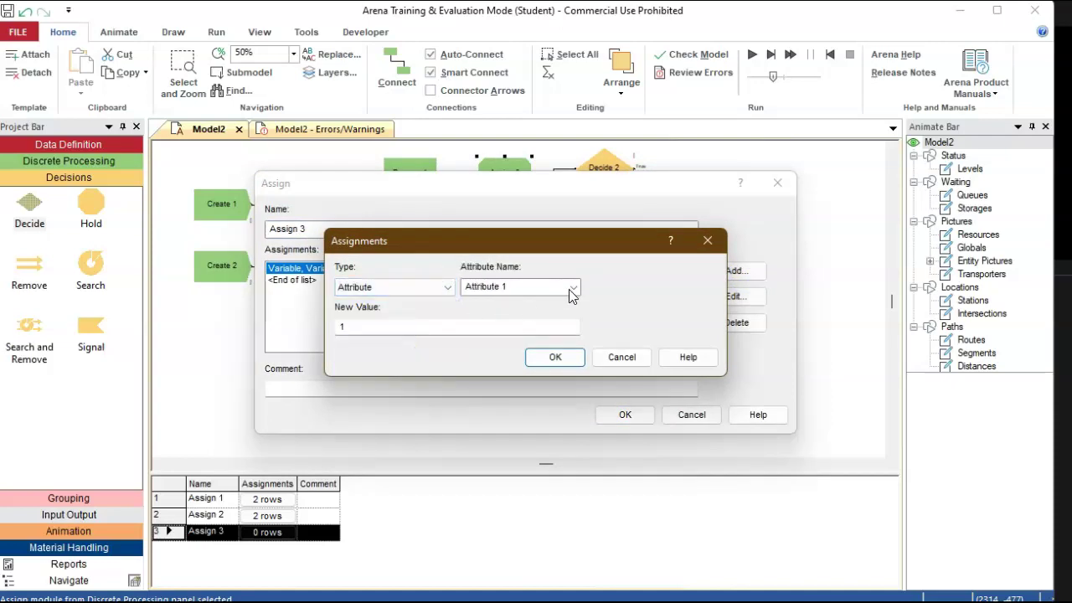
left_click(573, 287)
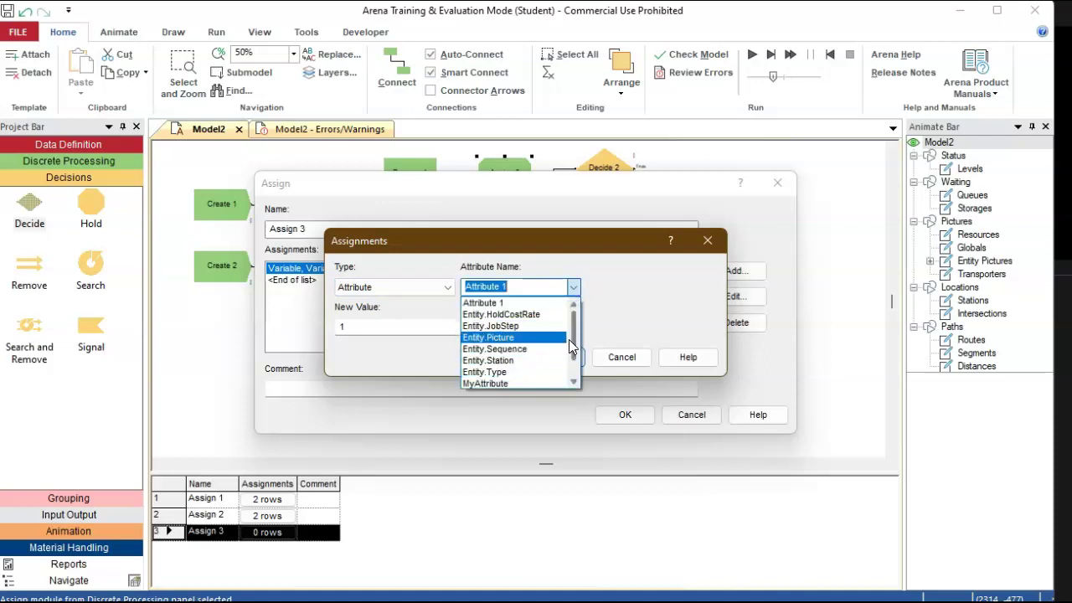
scroll(568, 339, "down", 1)
left_click(531, 374)
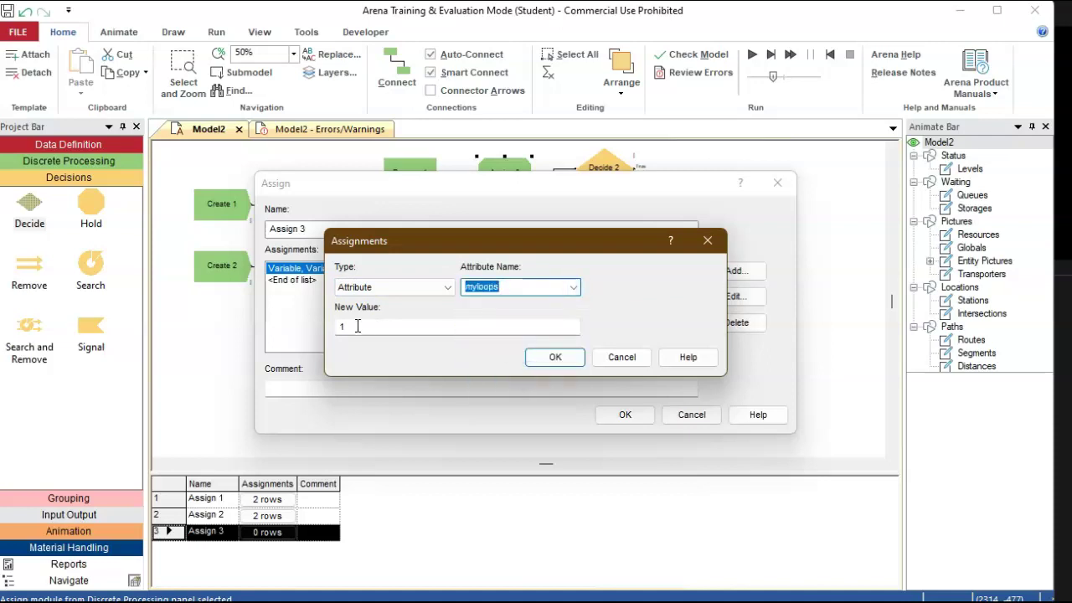
left_click_drag(354, 327, 303, 322)
type("myloops+")
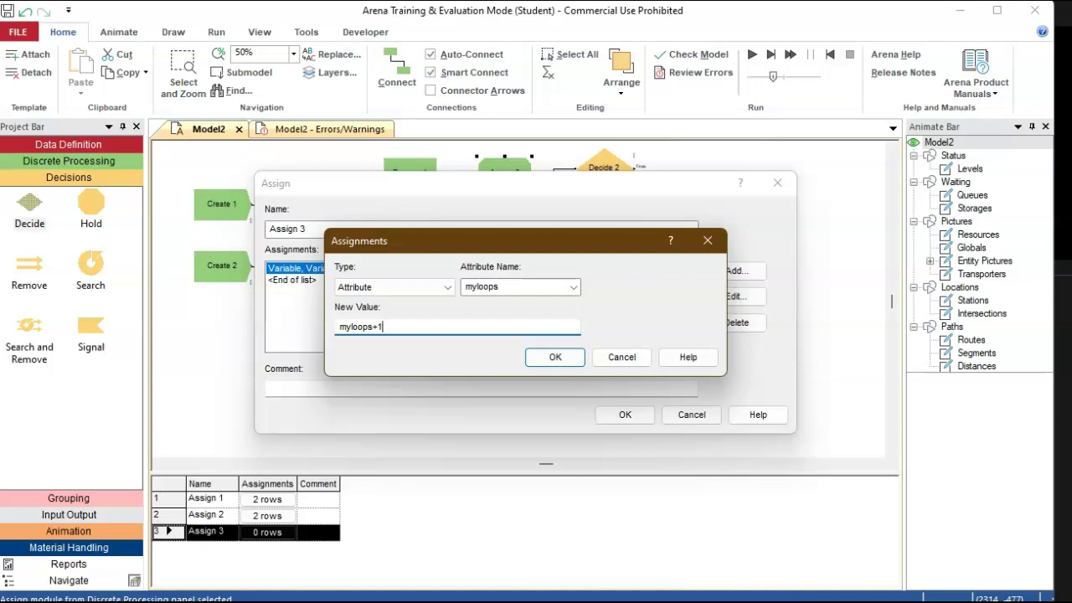
left_click(574, 364)
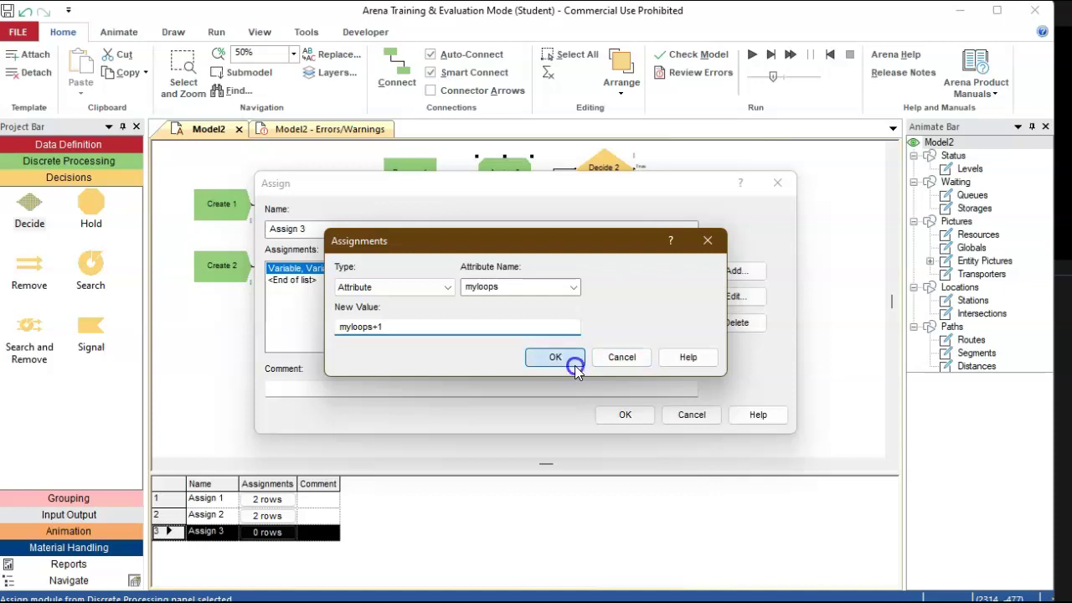
left_click(621, 416)
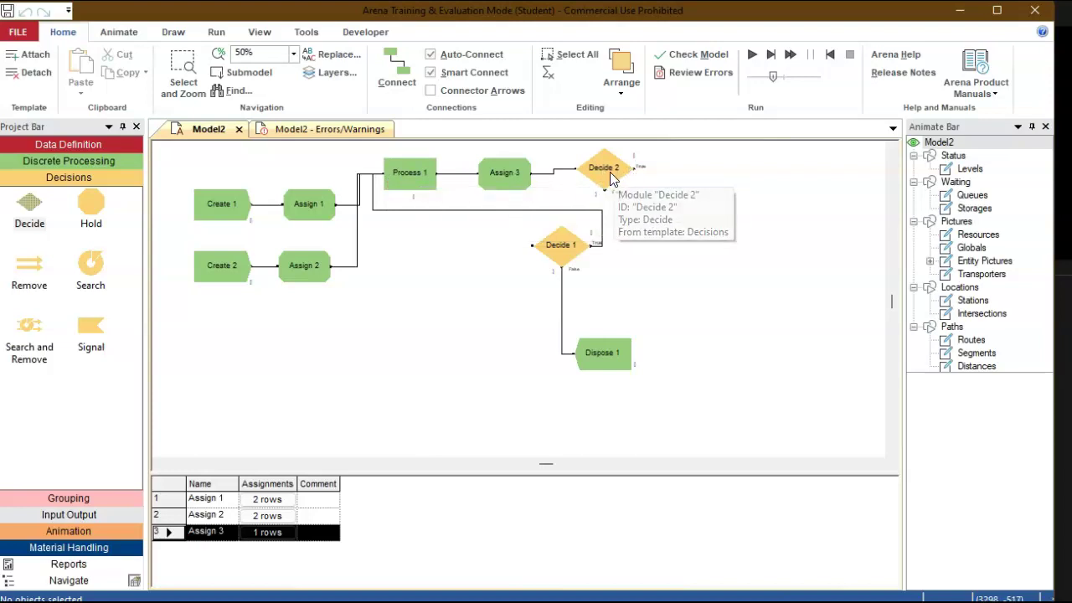
- Set Decide 2 to type 2-way by Condition, testing the attribute myloops
double_click(610, 172)
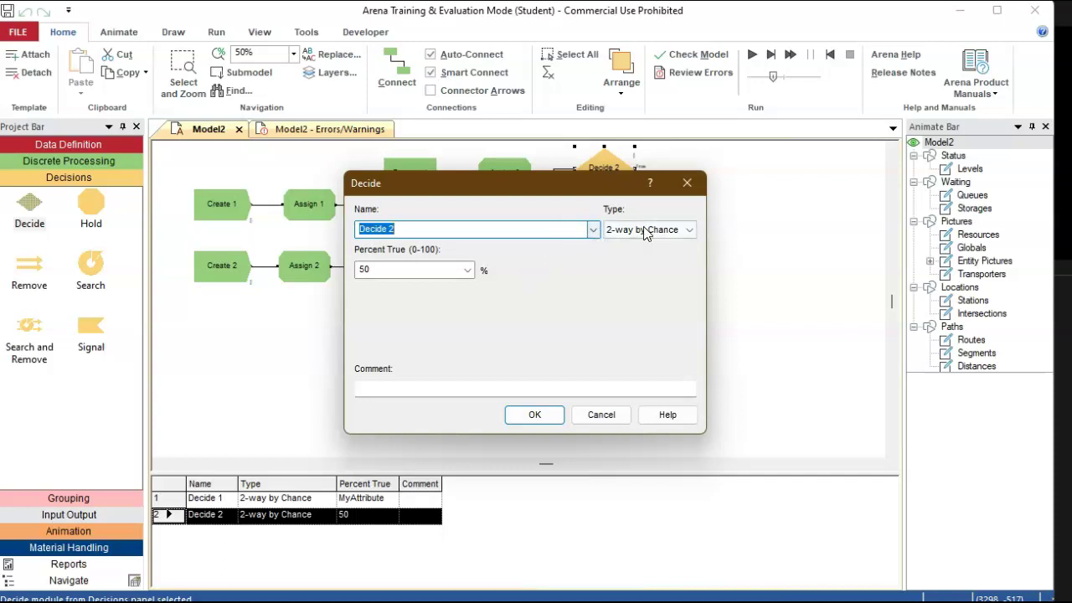
left_click(690, 230)
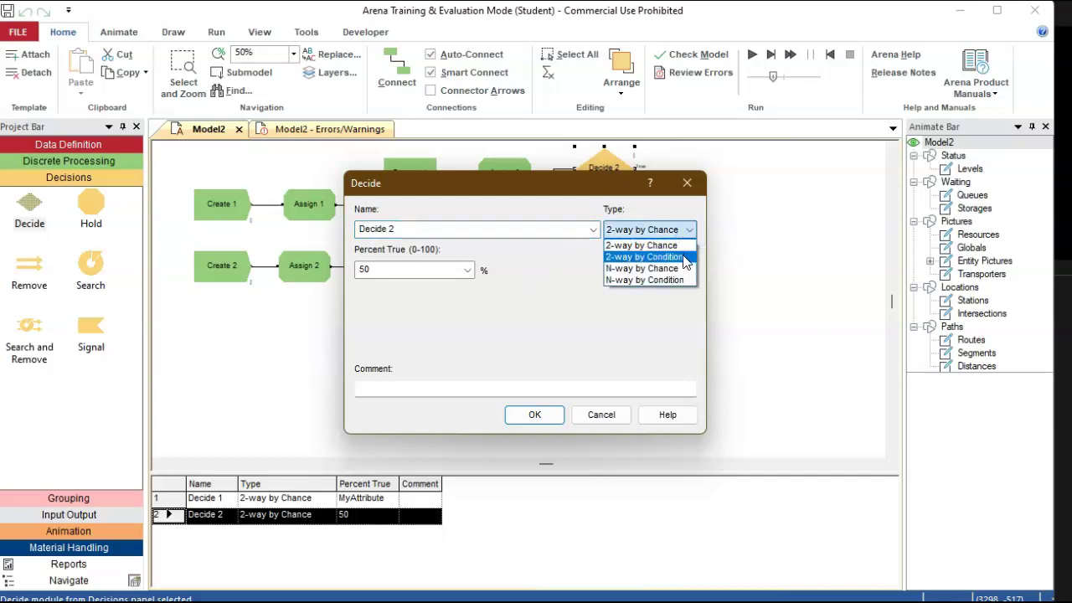
left_click(683, 257)
left_click(436, 271)
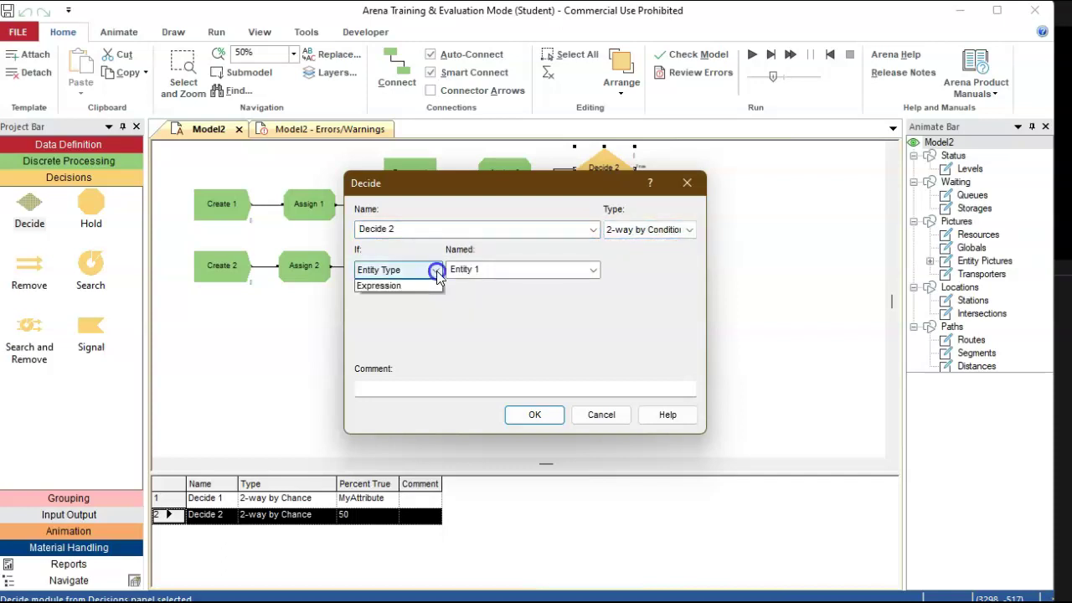
left_click(399, 320)
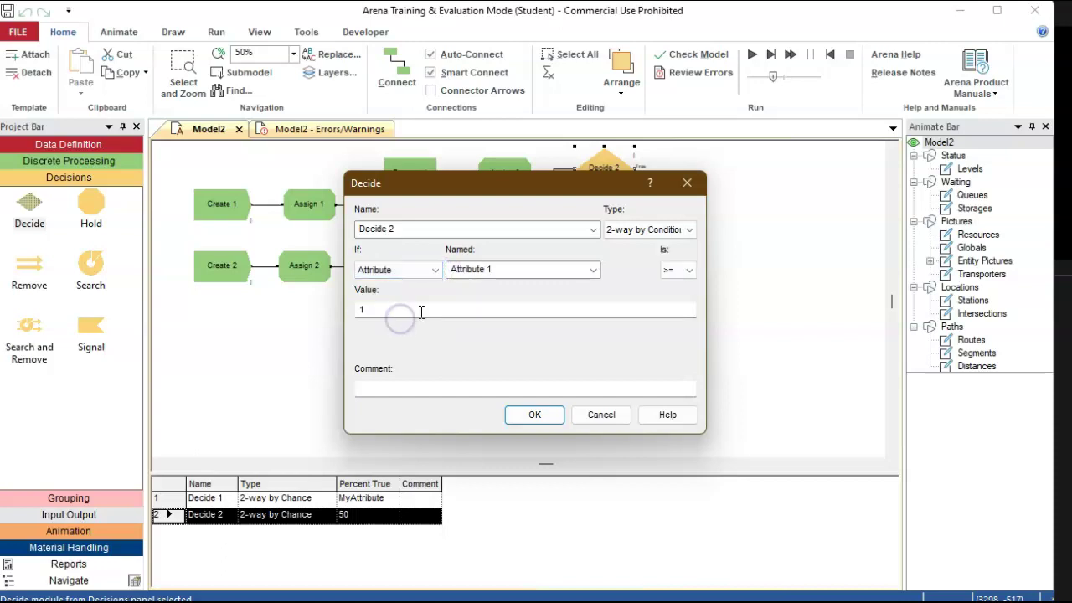
left_click(593, 269)
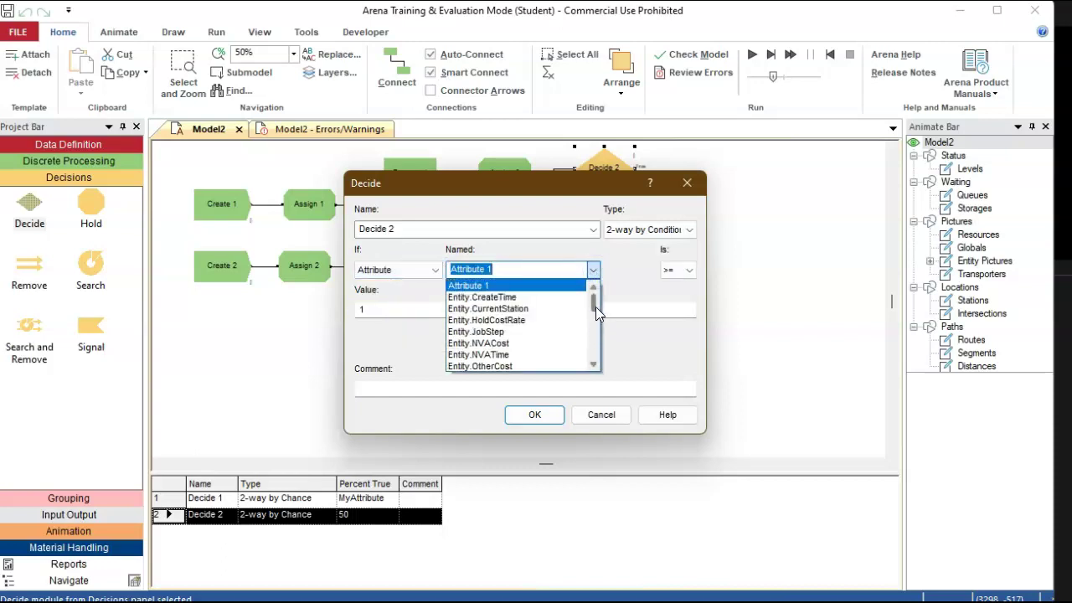
left_click_drag(595, 306, 597, 362)
left_click(488, 355)
- Set the Decide 2 comparison to <= with a value of 3 and accept the module settings
left_click(691, 270)
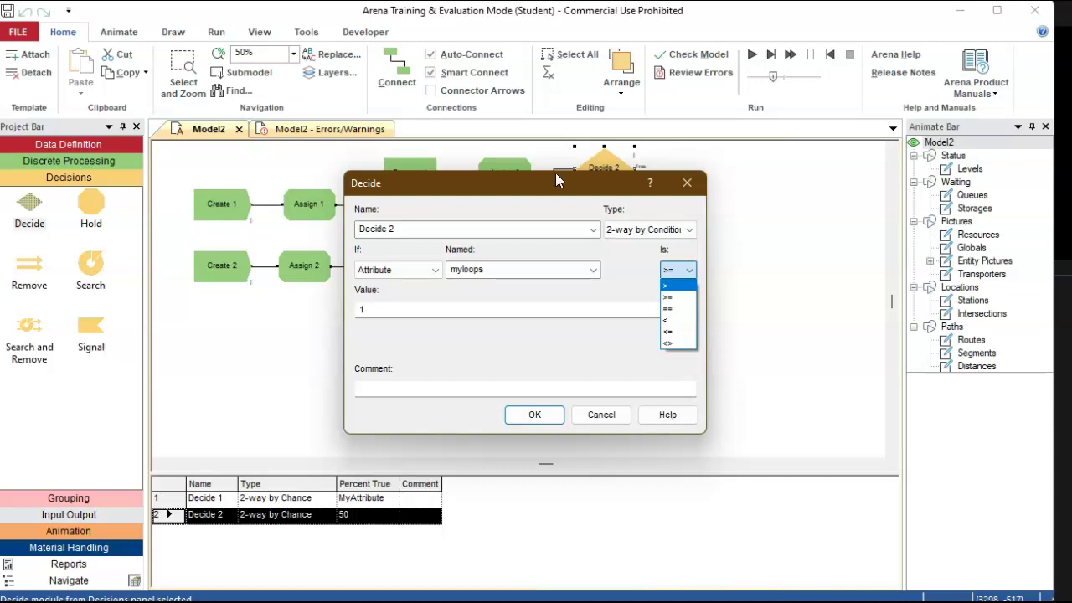
left_click(334, 241)
left_click(675, 270)
left_click(677, 330)
left_click_drag(397, 310, 339, 316)
type("3")
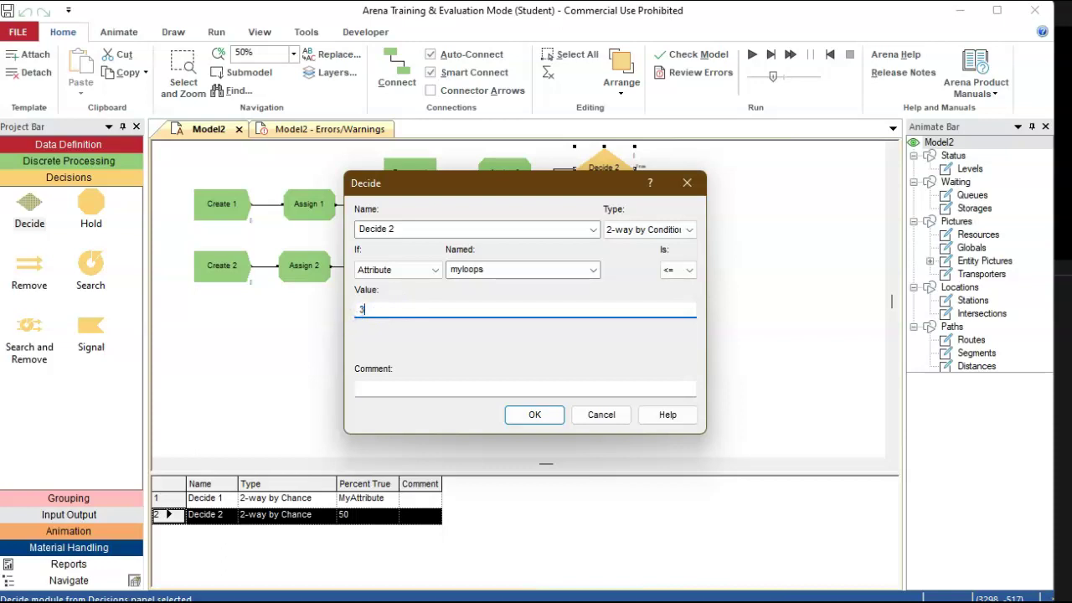
left_click(534, 416)
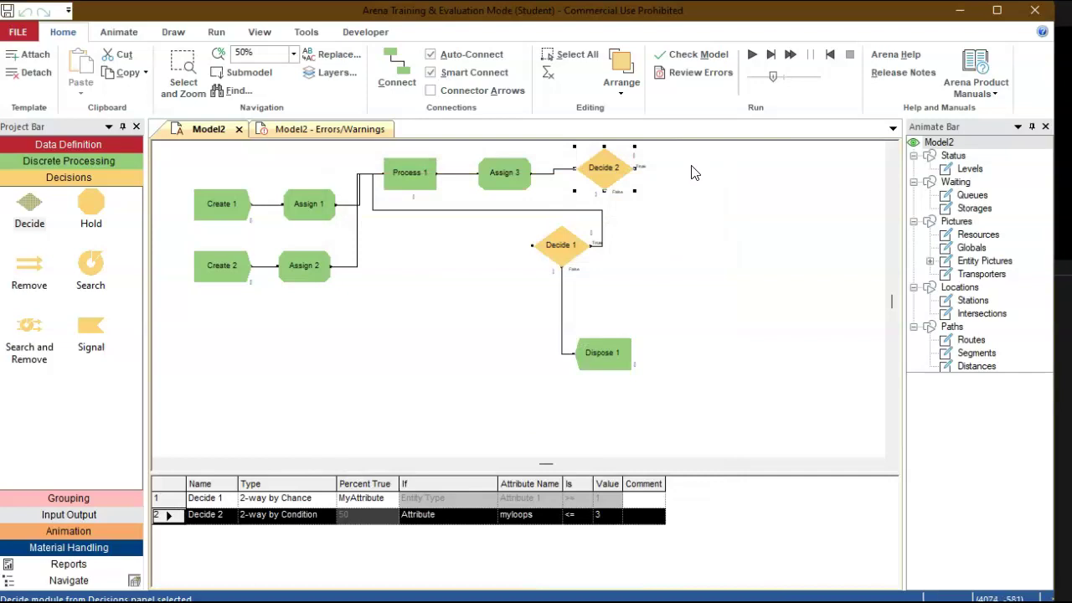
- Connect the True exit of Decide 2 to Decide 1 and its False exit to Dispose 1
left_click(397, 70)
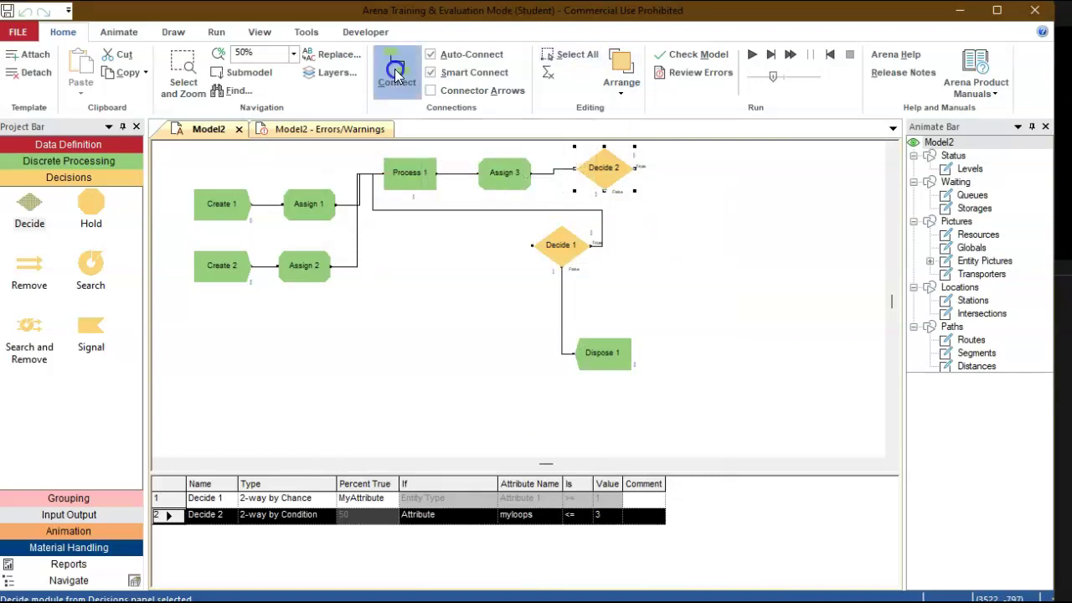
left_click(639, 168)
left_click(529, 245)
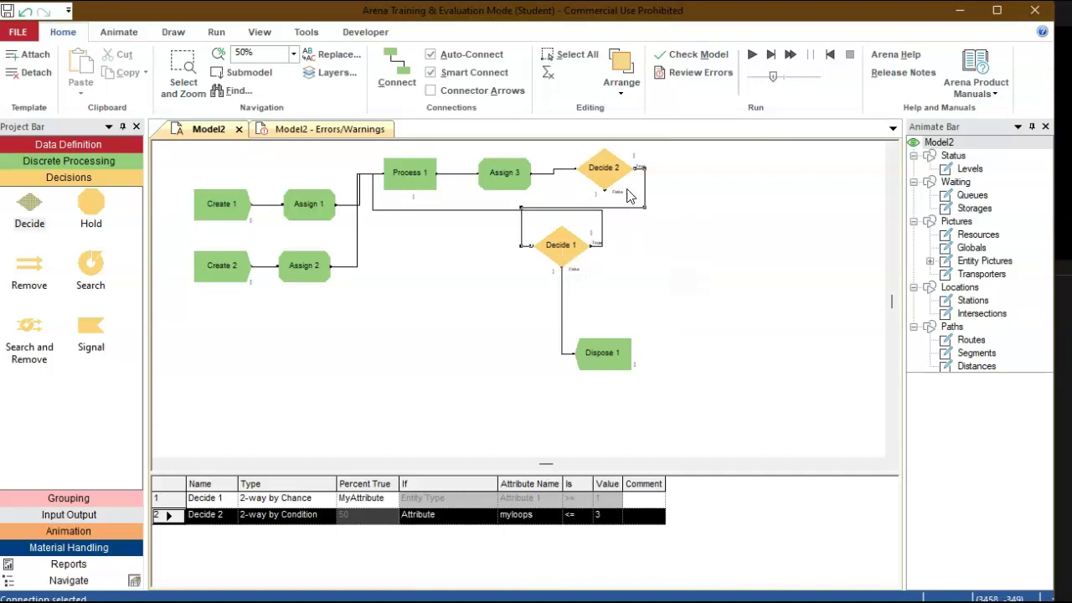
left_click(396, 69)
left_click(601, 193)
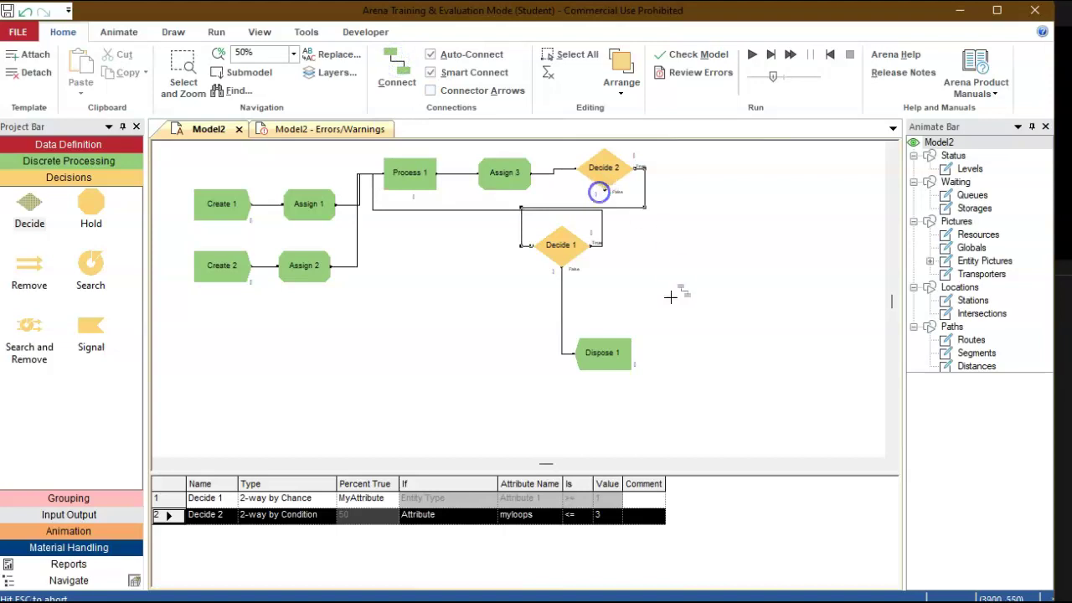
left_click(578, 355)
- Move Dispose 1 and Decide 1 apart to untangle the connectors, and check the settings of Decide 1
left_click(586, 358)
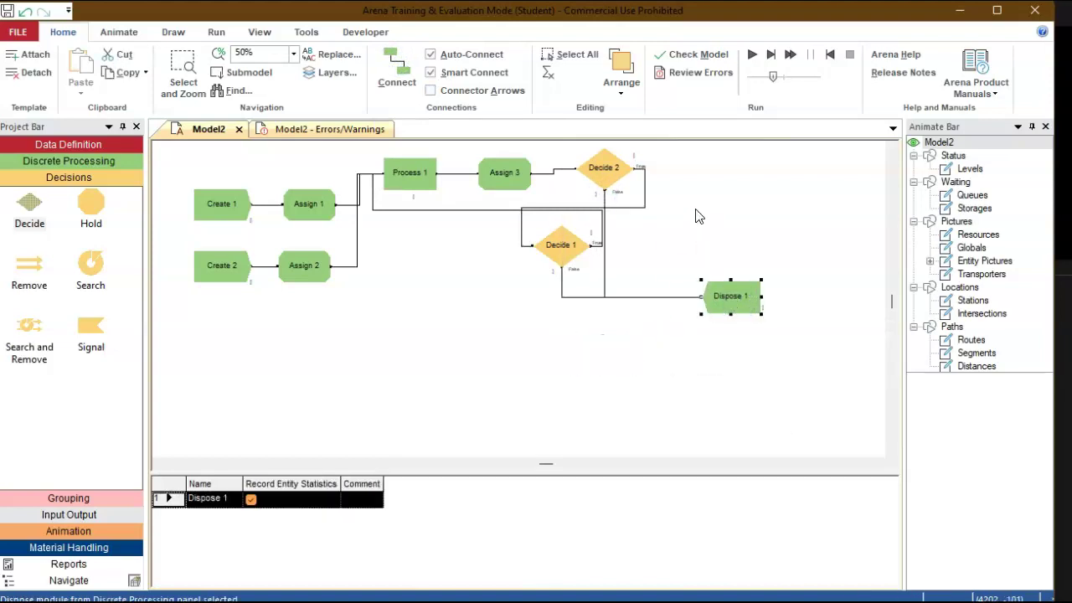
left_click(563, 249)
left_click_drag(564, 254, 474, 282)
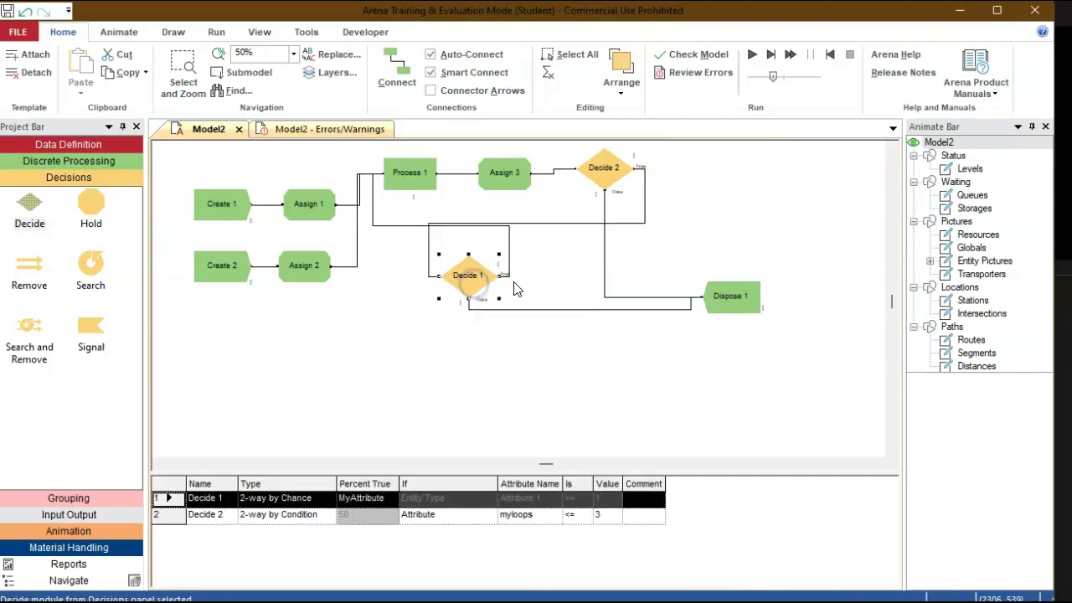
double_click(475, 271)
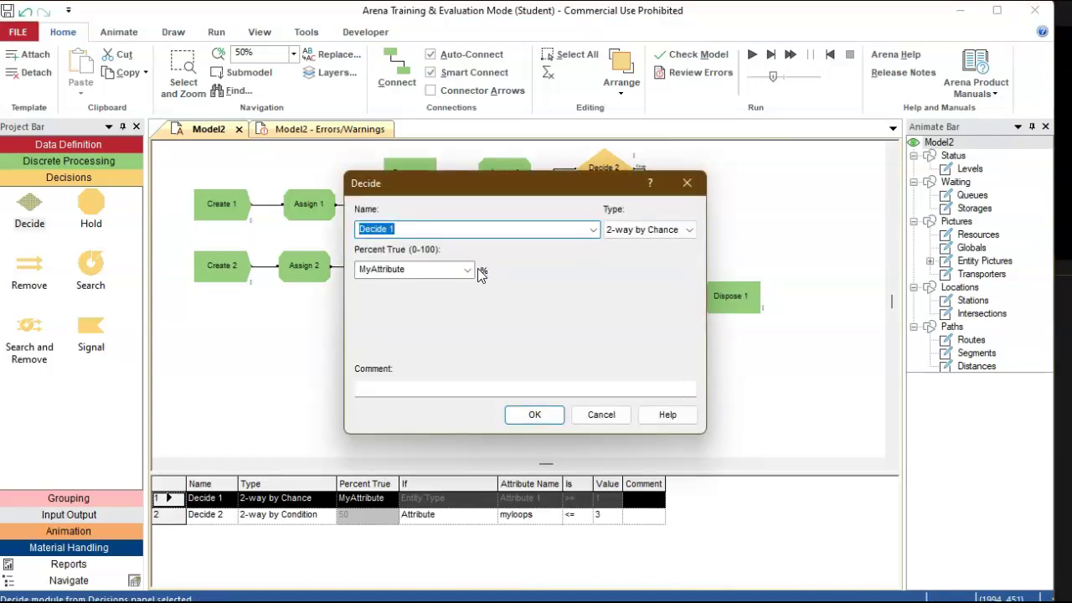
left_click(534, 415)
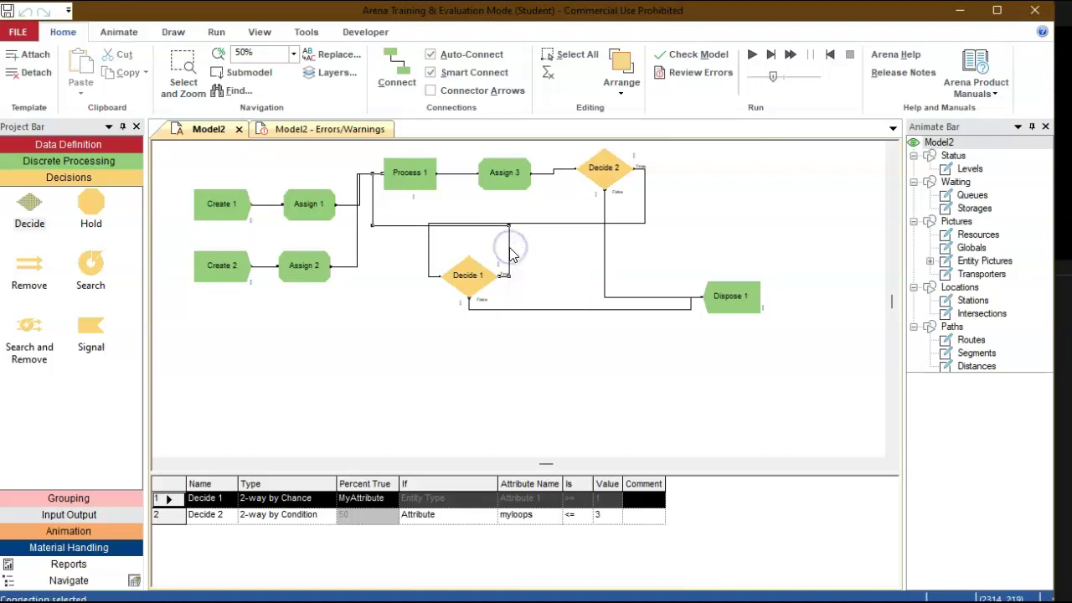
- Replace the direct connection from Decide 1's True exit to Process 1 with a new Assign module that leads back to Process 1
left_click(509, 248)
left_click_drag(464, 282, 429, 292)
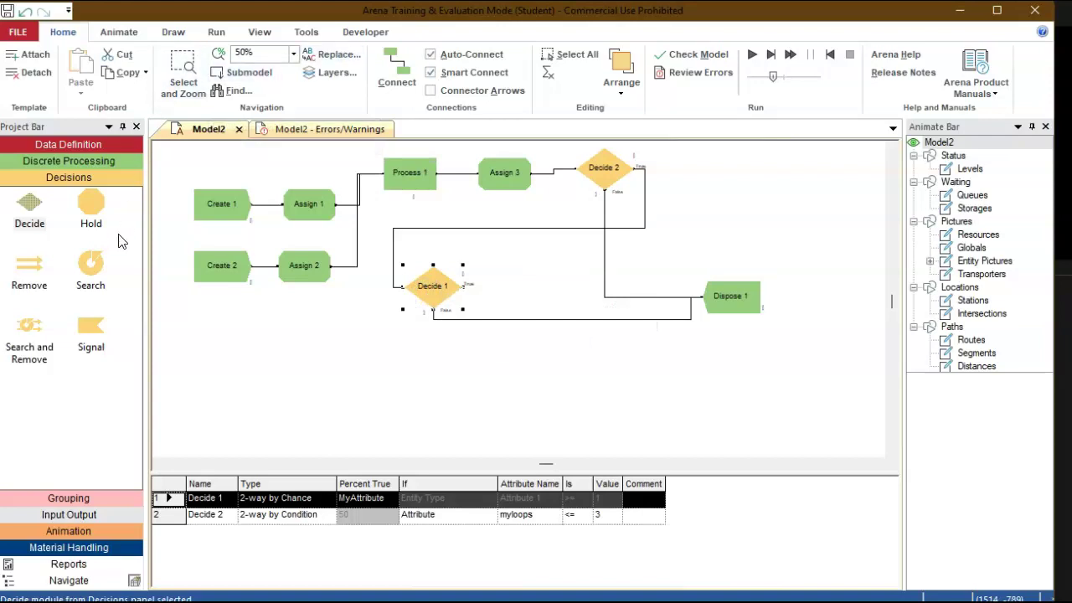
left_click(87, 163)
left_click_drag(30, 186, 486, 288)
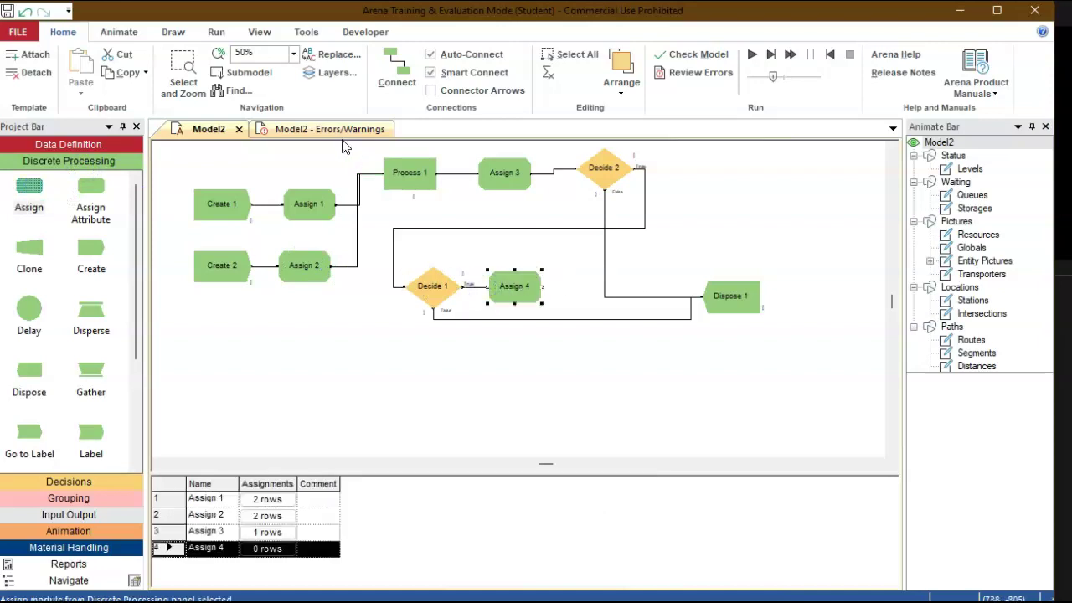
left_click(396, 67)
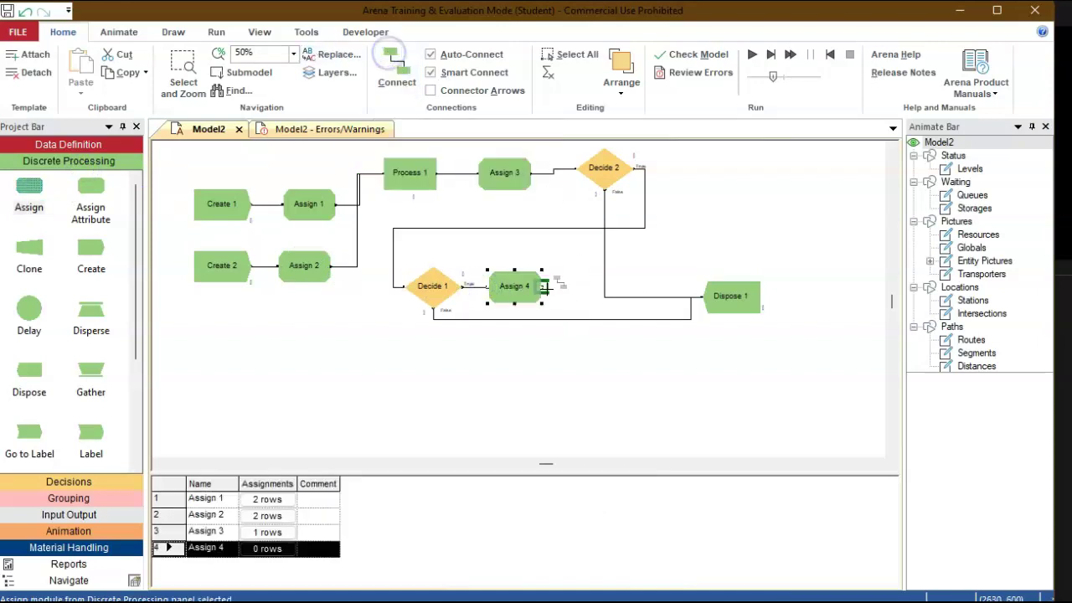
left_click(382, 173)
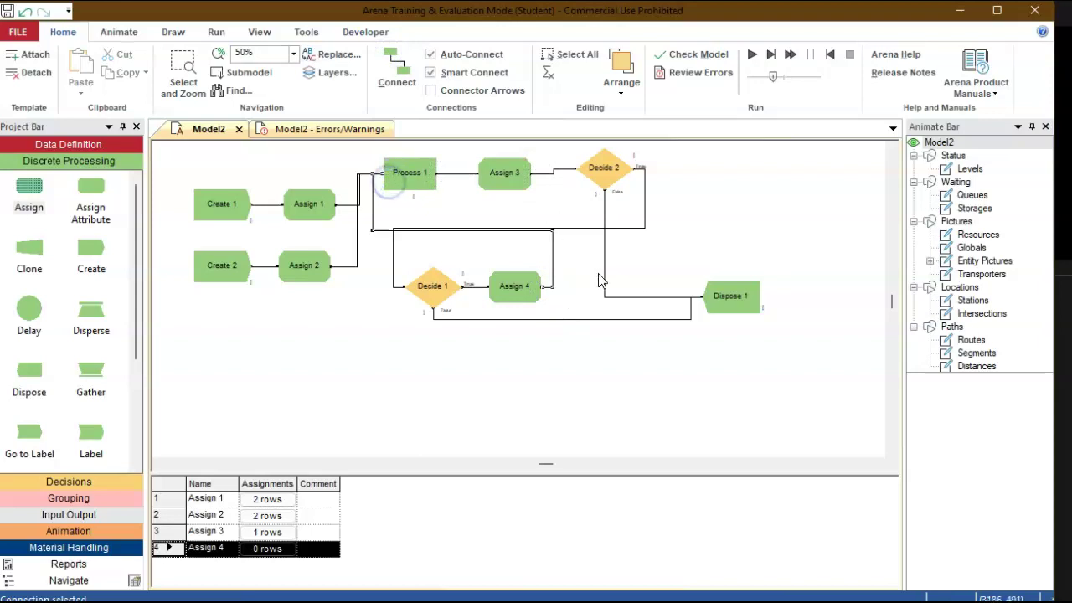
- Add an Attribute assignment to Assign 4 that sets MyAttribute to the new value 12
double_click(513, 288)
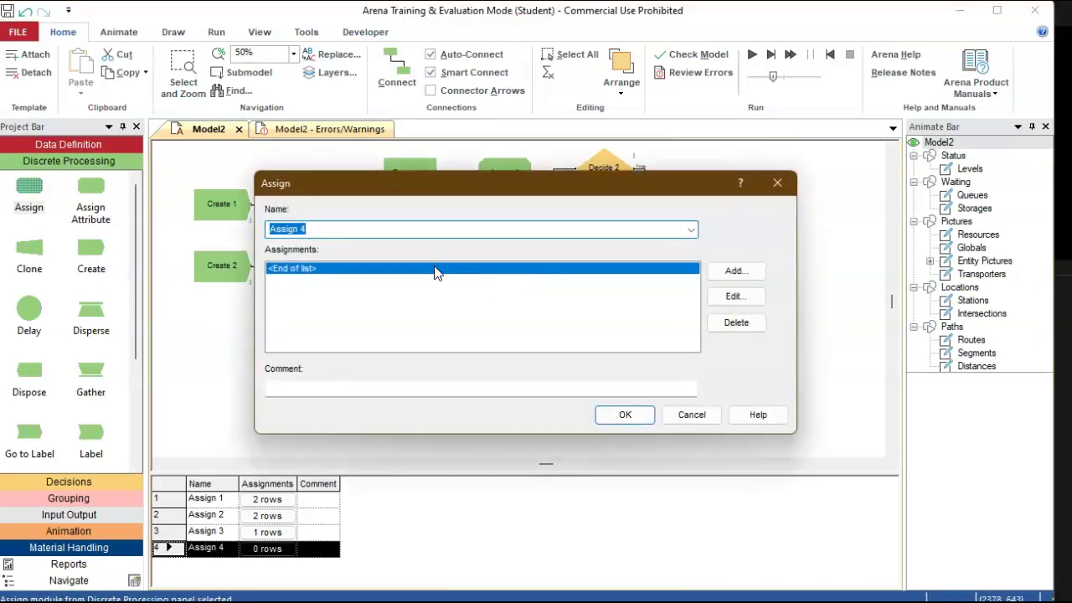
double_click(333, 270)
left_click(449, 286)
left_click(393, 337)
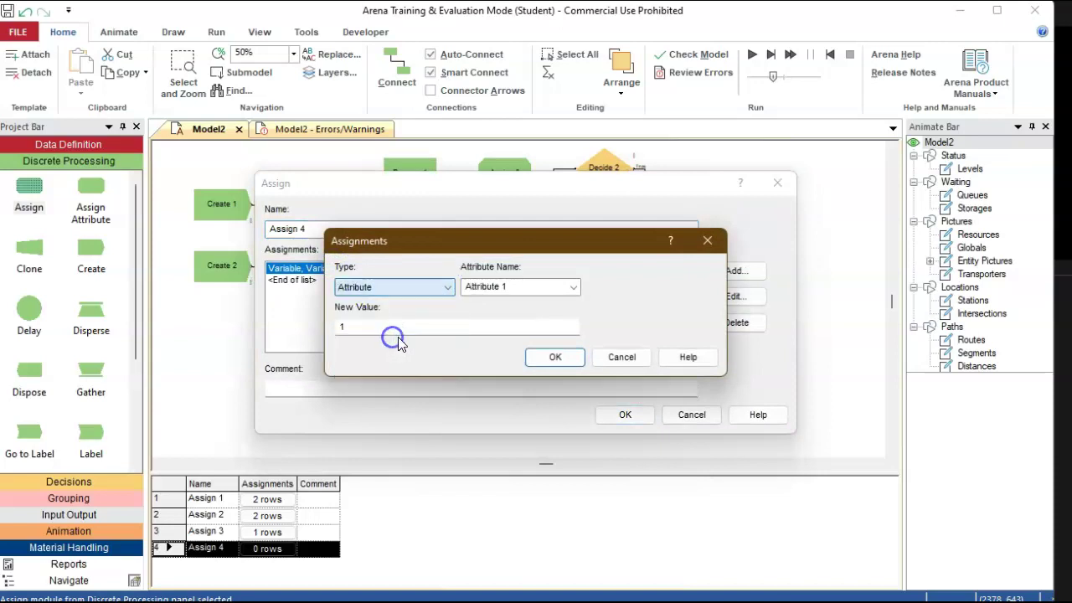
left_click(573, 287)
scroll(523, 380, "down", 1)
scroll(521, 381, "down", 1)
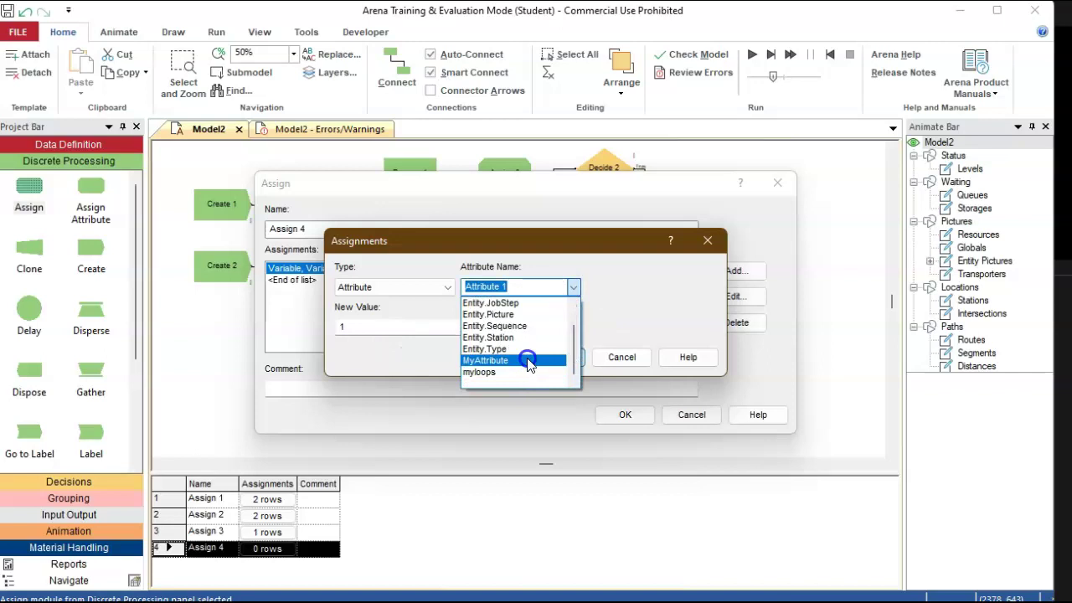
left_click(527, 360)
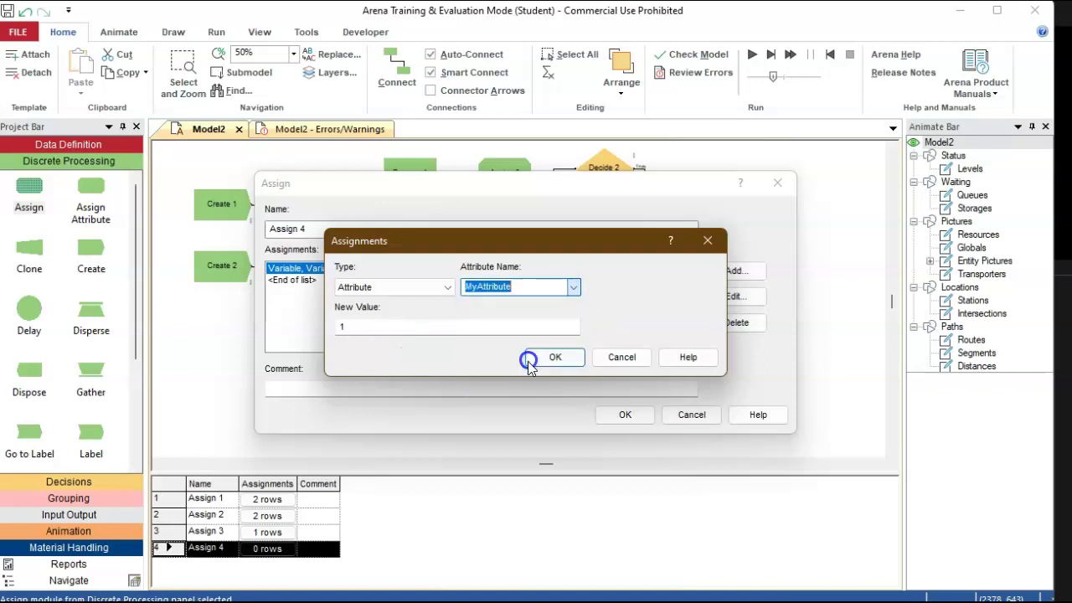
double_click(336, 327)
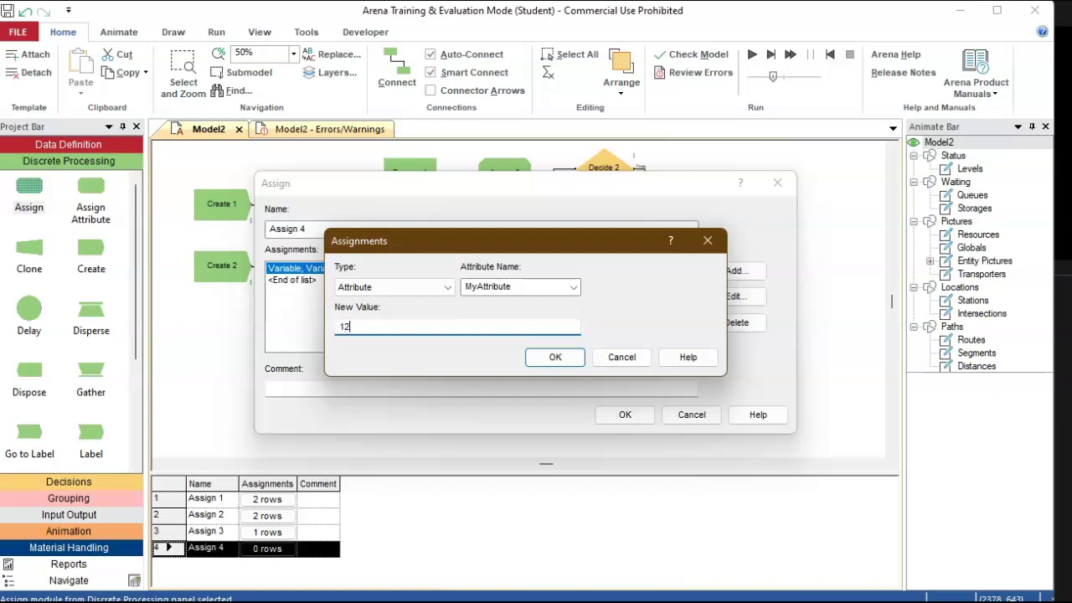
left_click(552, 360)
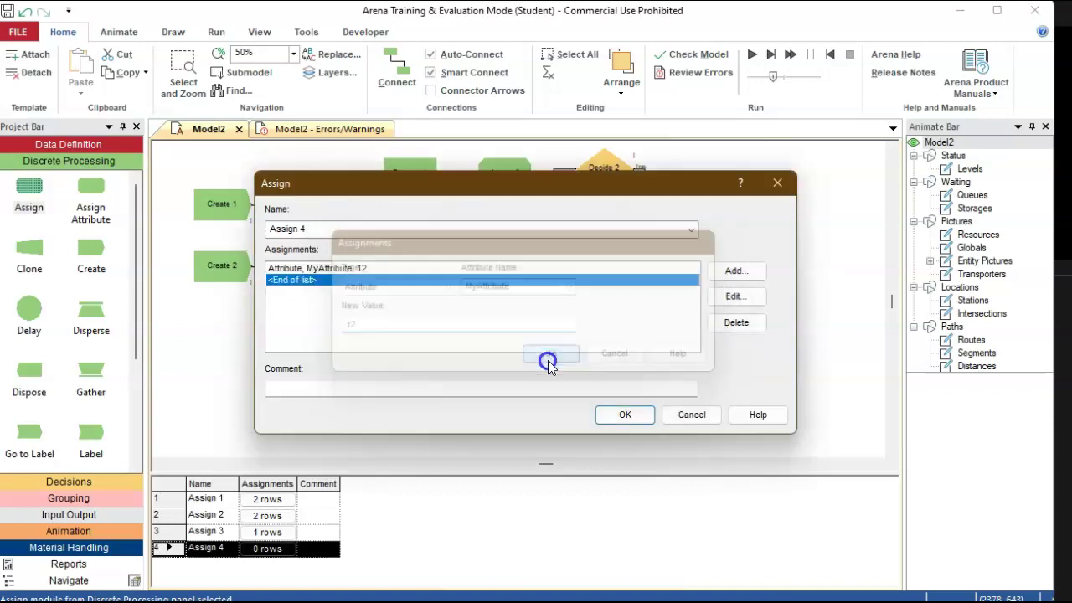
left_click(638, 415)
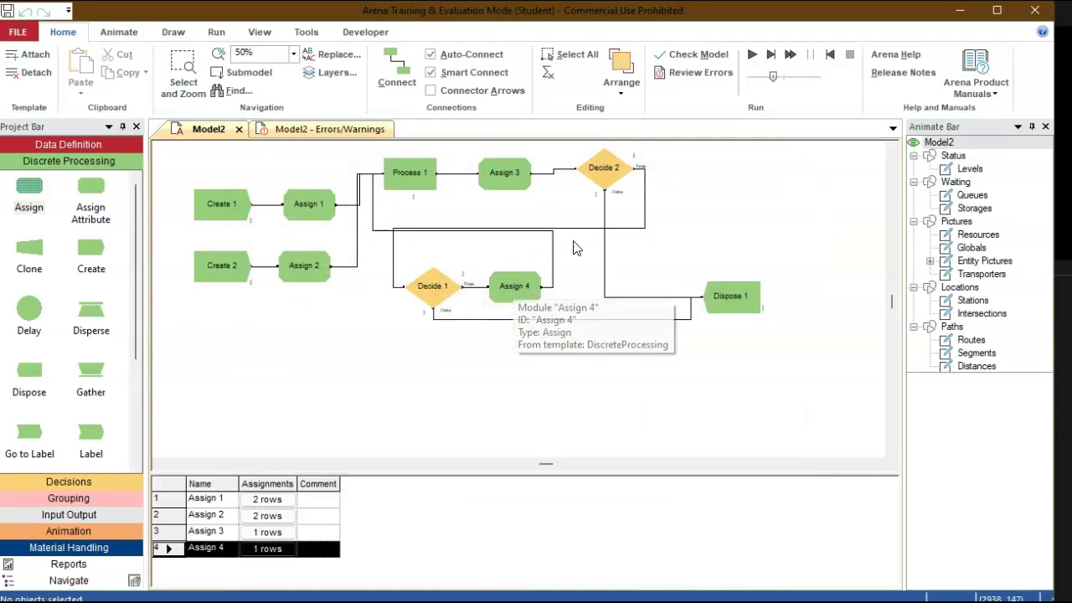
- Review the assignment in Assign 4, and run the simulation to watch the entity flow before ending the run
double_click(507, 285)
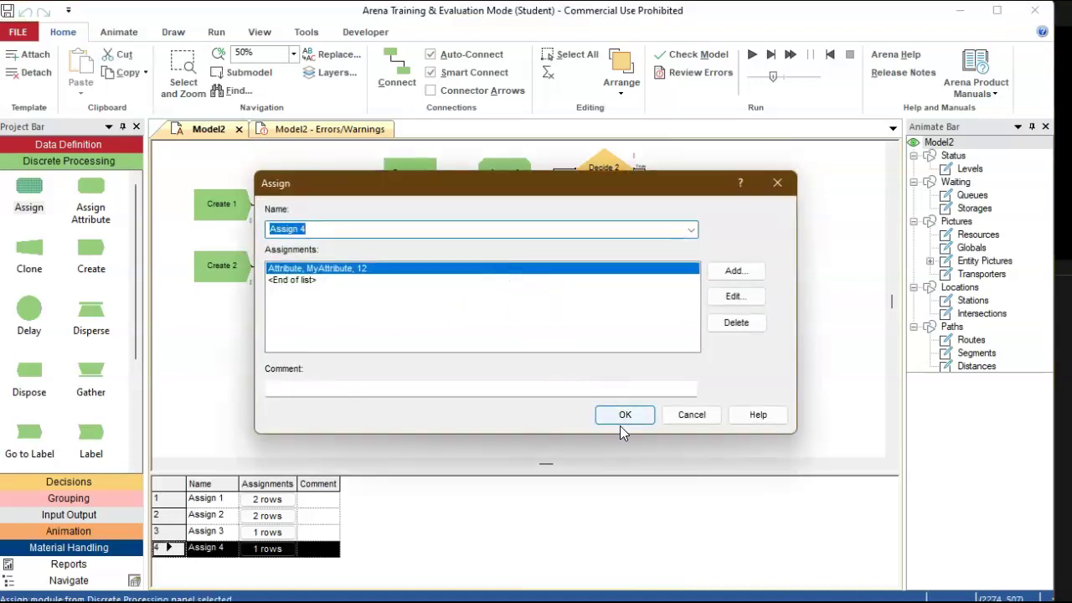
left_click(626, 418)
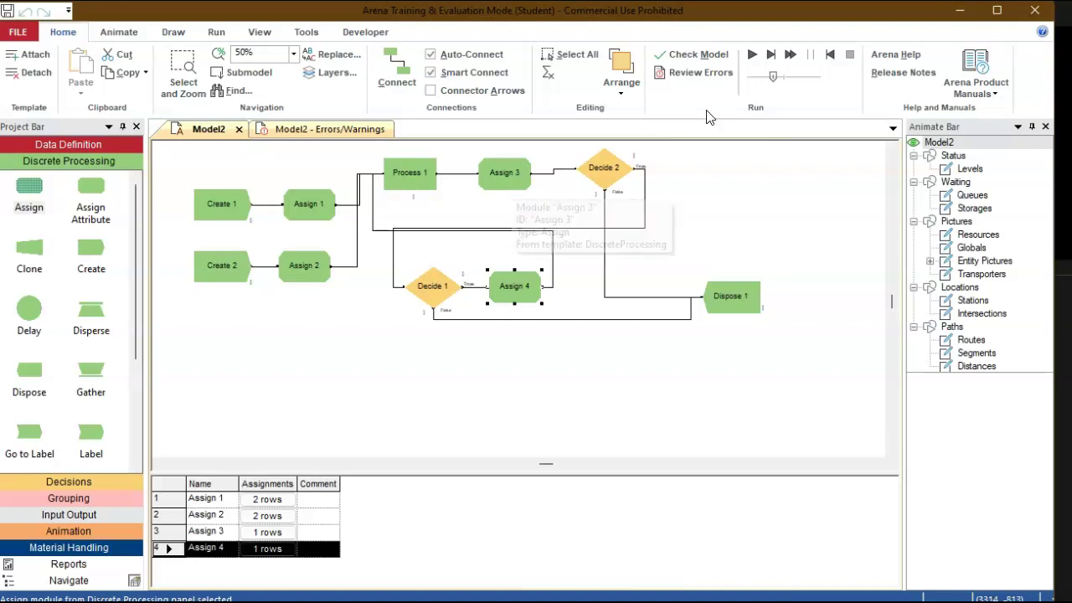
left_click(750, 55)
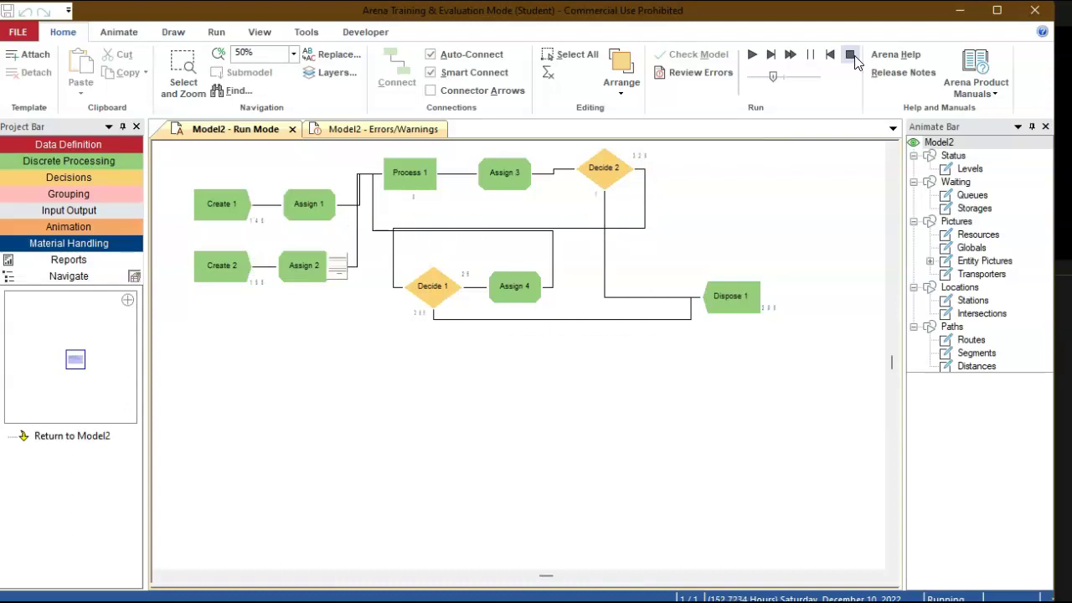
left_click(854, 57)
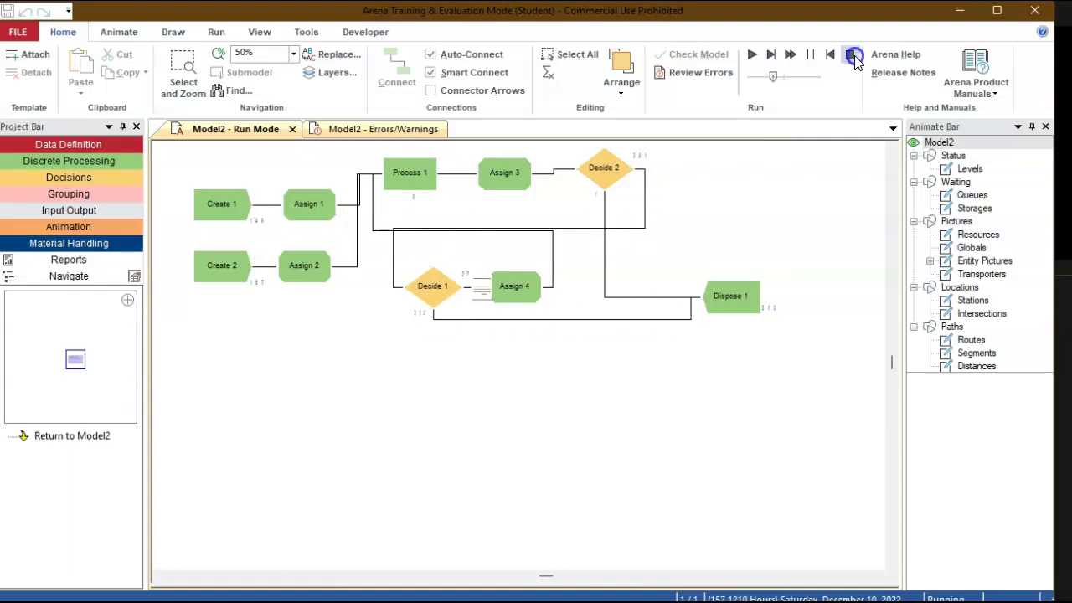